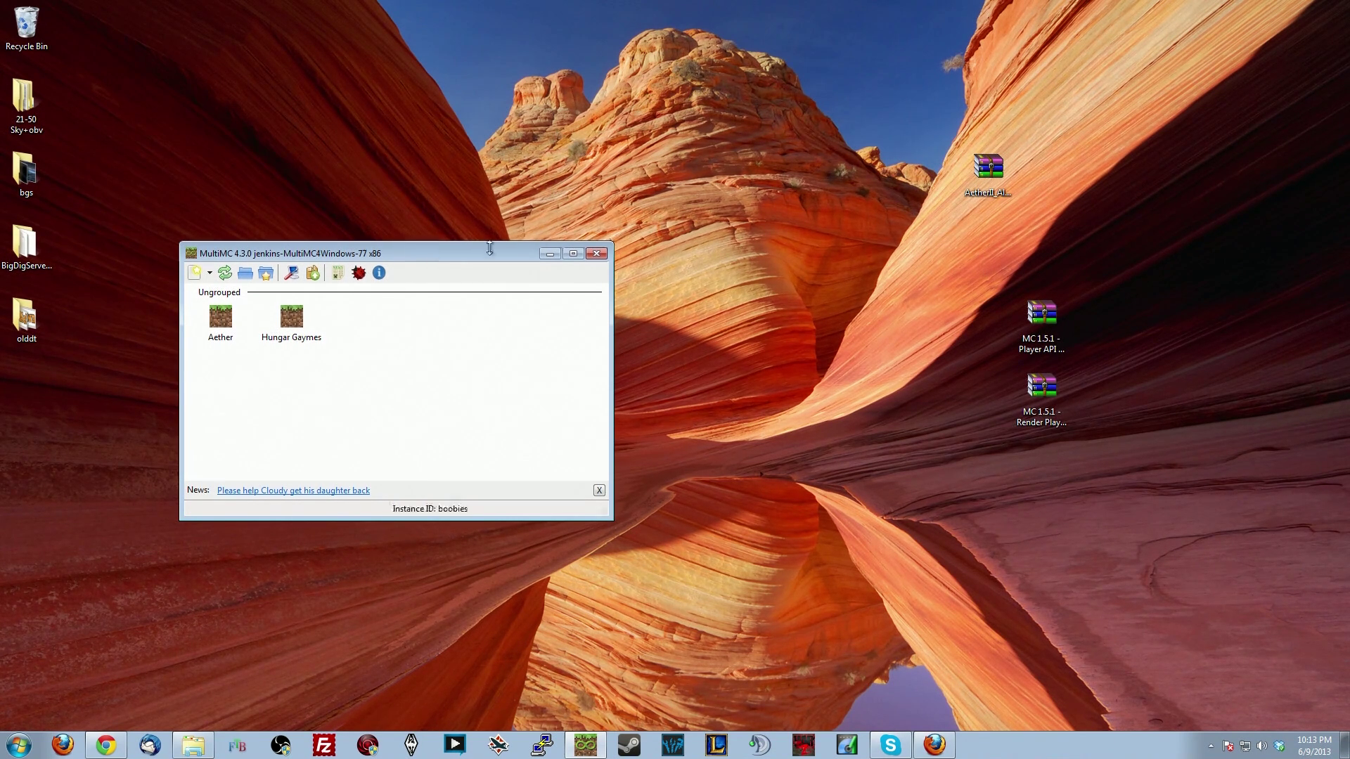
Step: Move the launcher window up slightly and bring the Aether II, Player API and Render Player API archives beside it on the desktop
left_click_drag(485, 251, 486, 215)
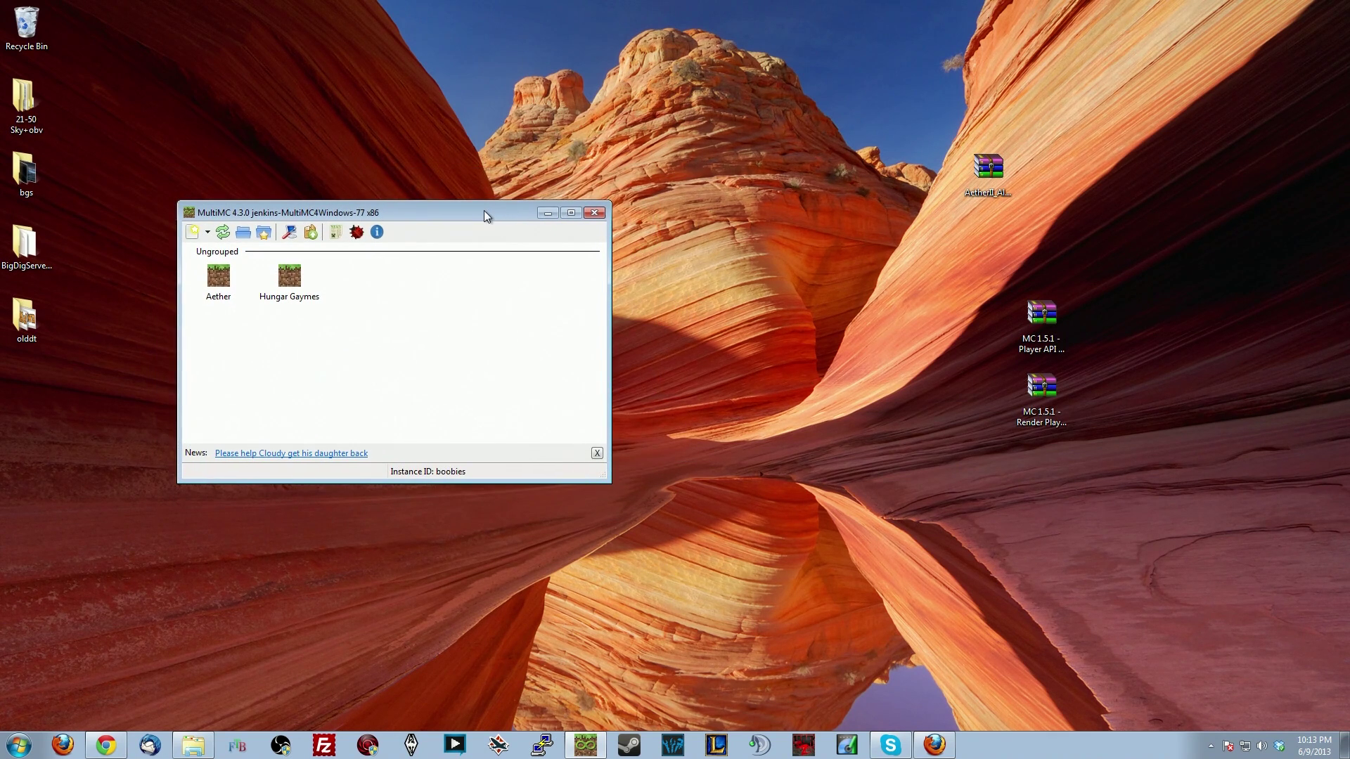
left_click_drag(987, 155, 725, 228)
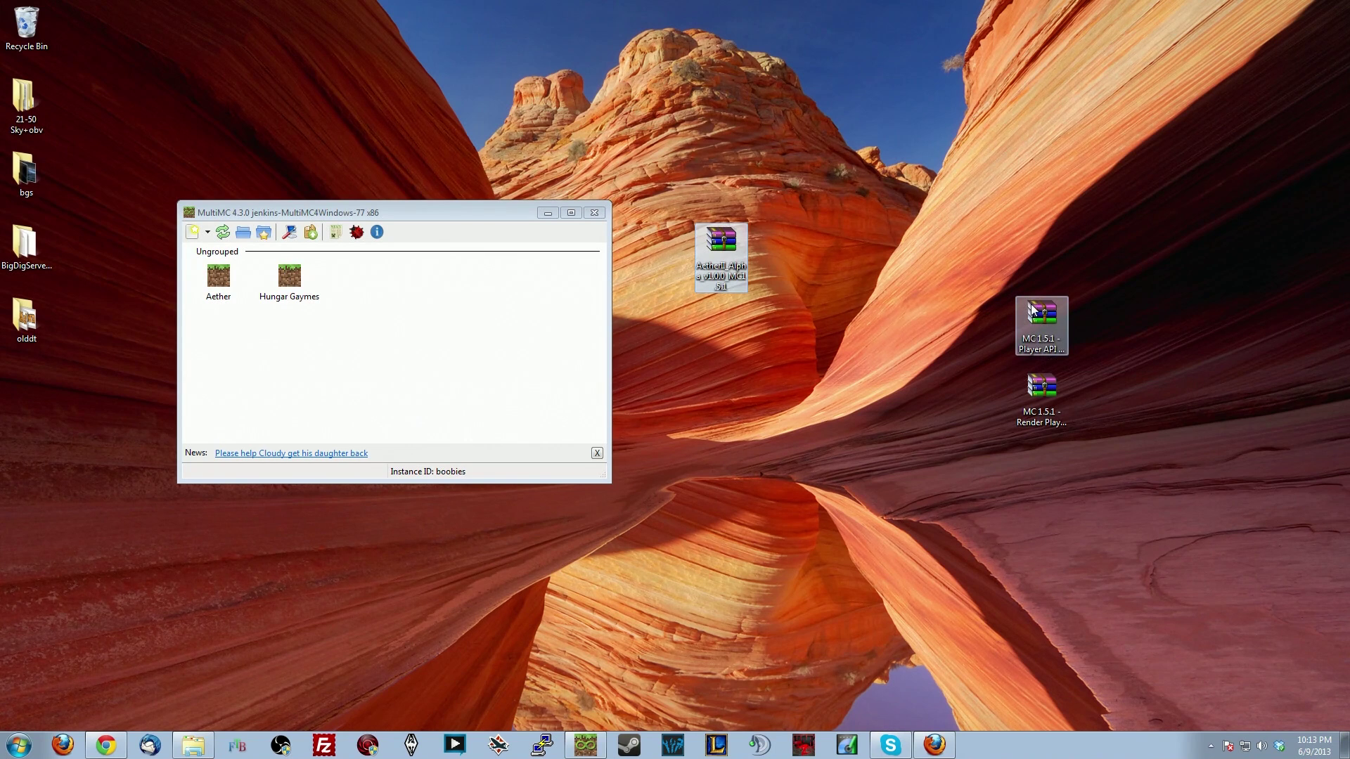
left_click_drag(1031, 304, 776, 244)
left_click_drag(1042, 390, 878, 238)
left_click(701, 262)
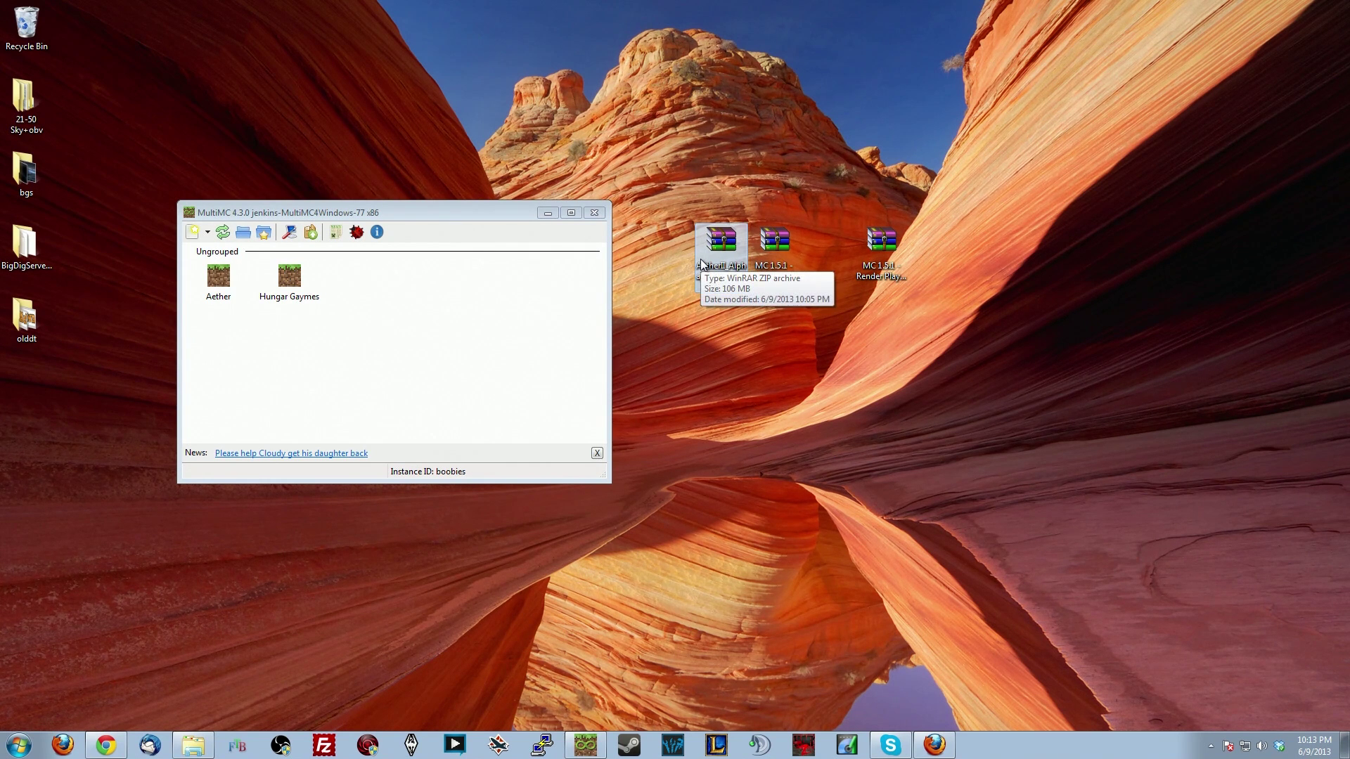
left_click(793, 268)
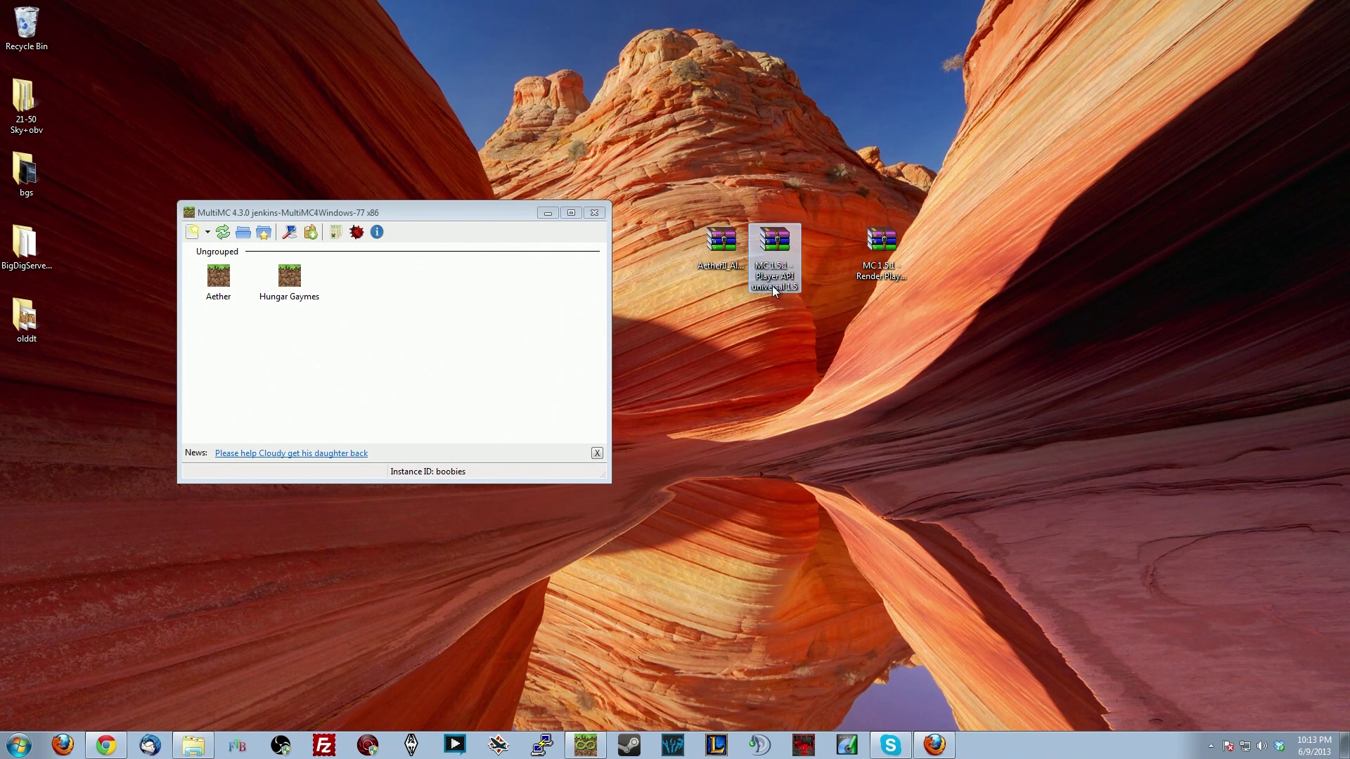
left_click(885, 274)
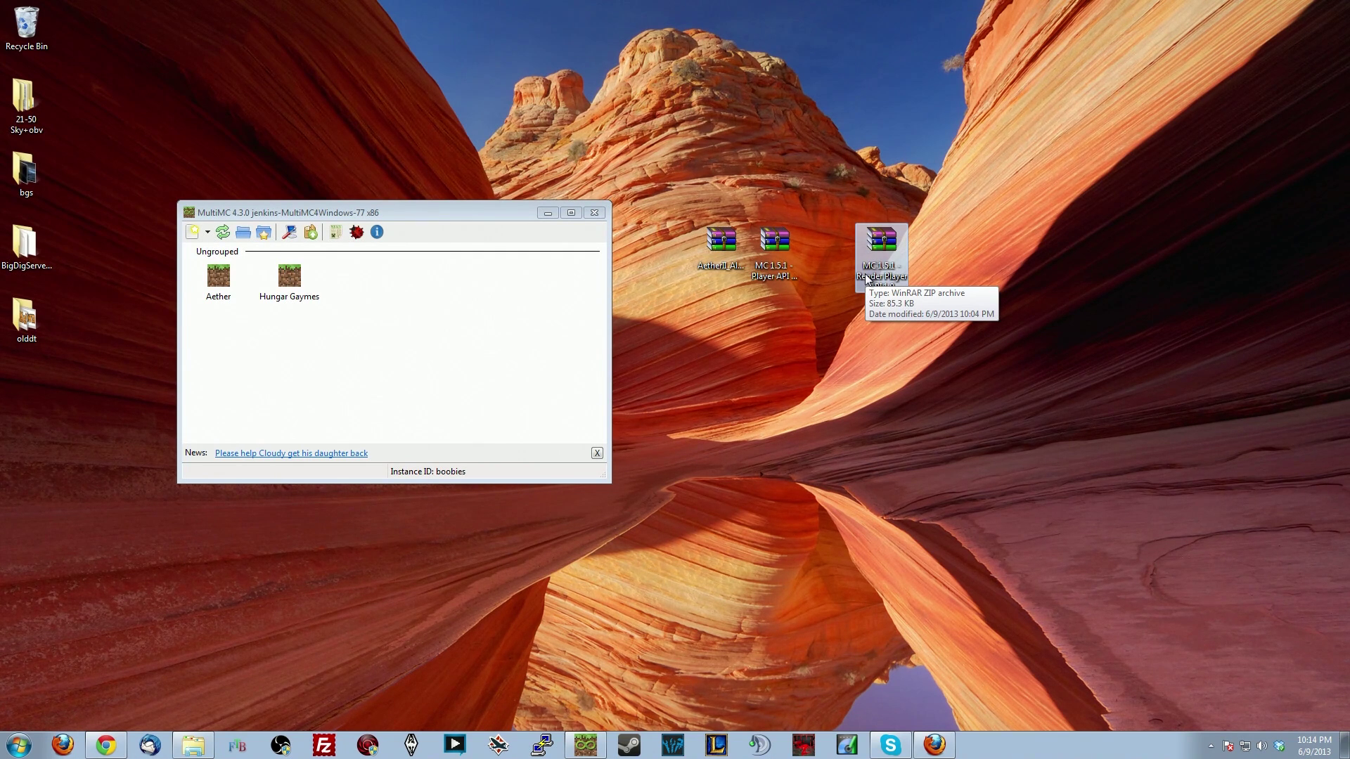
Step: Create a new instance named AetherYT that uses Minecraft version 1.5.1
left_click(347, 375)
left_click(208, 233)
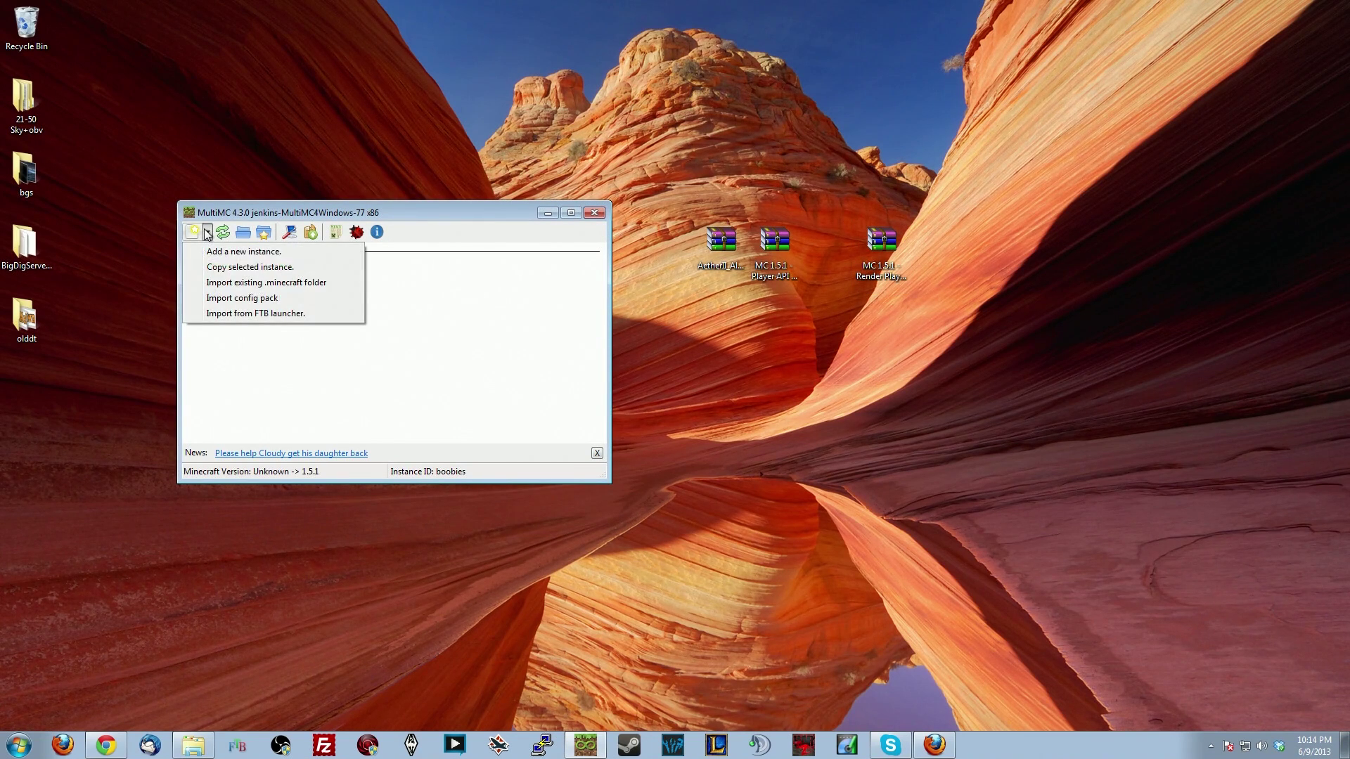
left_click(226, 251)
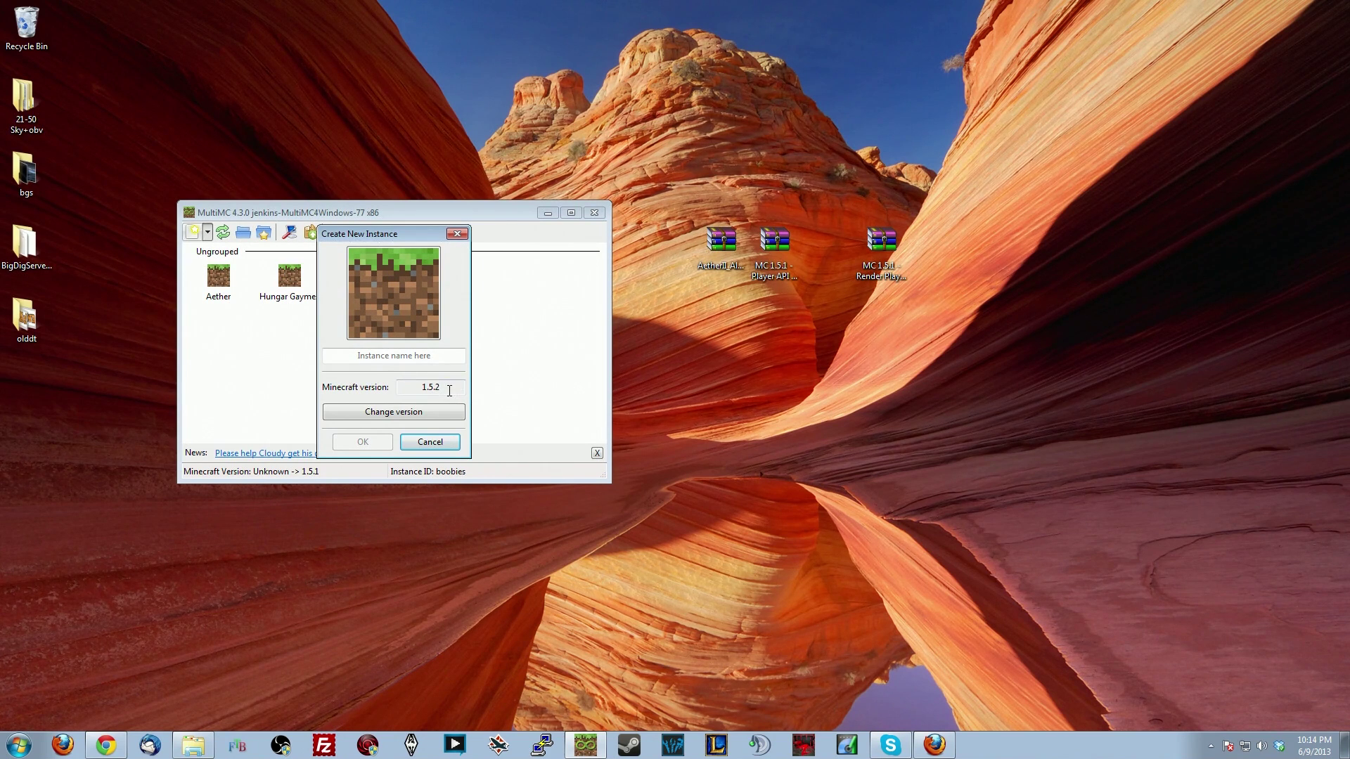
left_click(395, 356)
type("Aether")
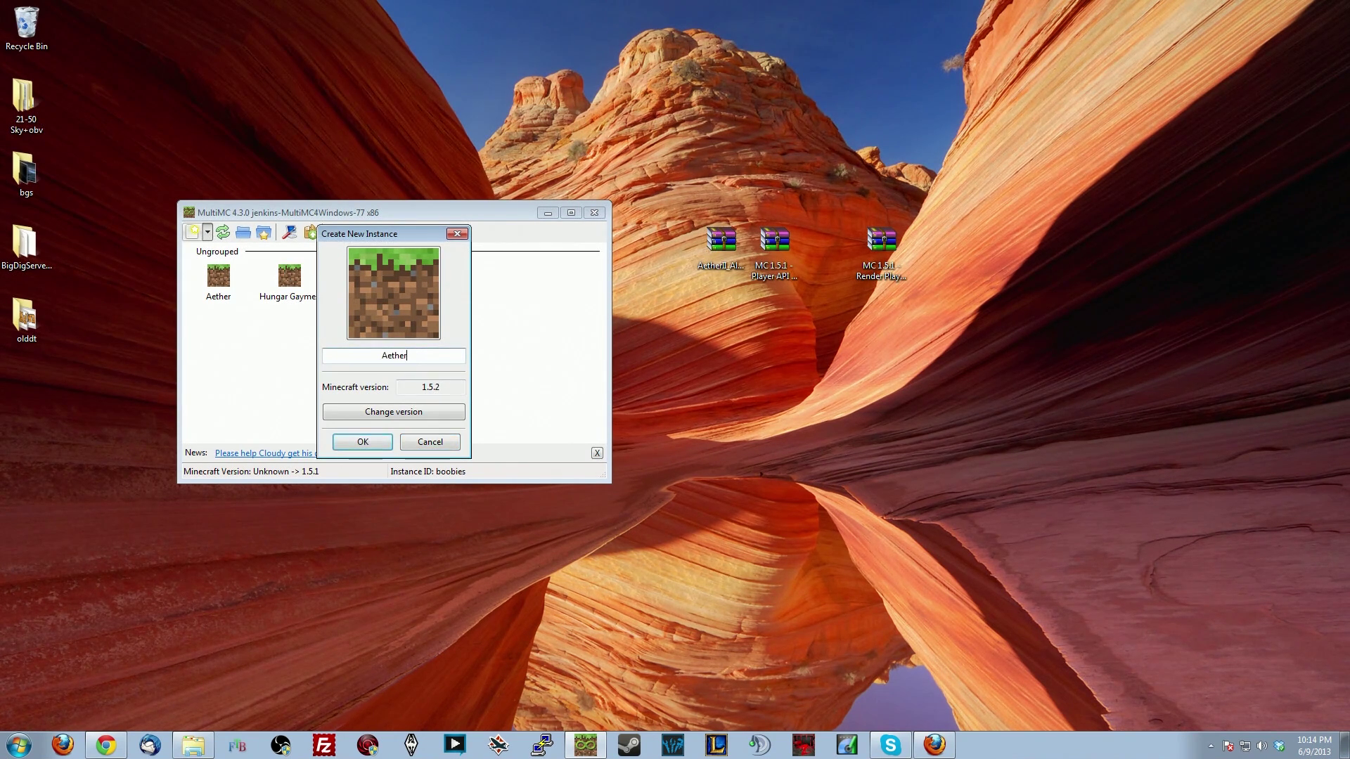
type("YT")
left_click(420, 412)
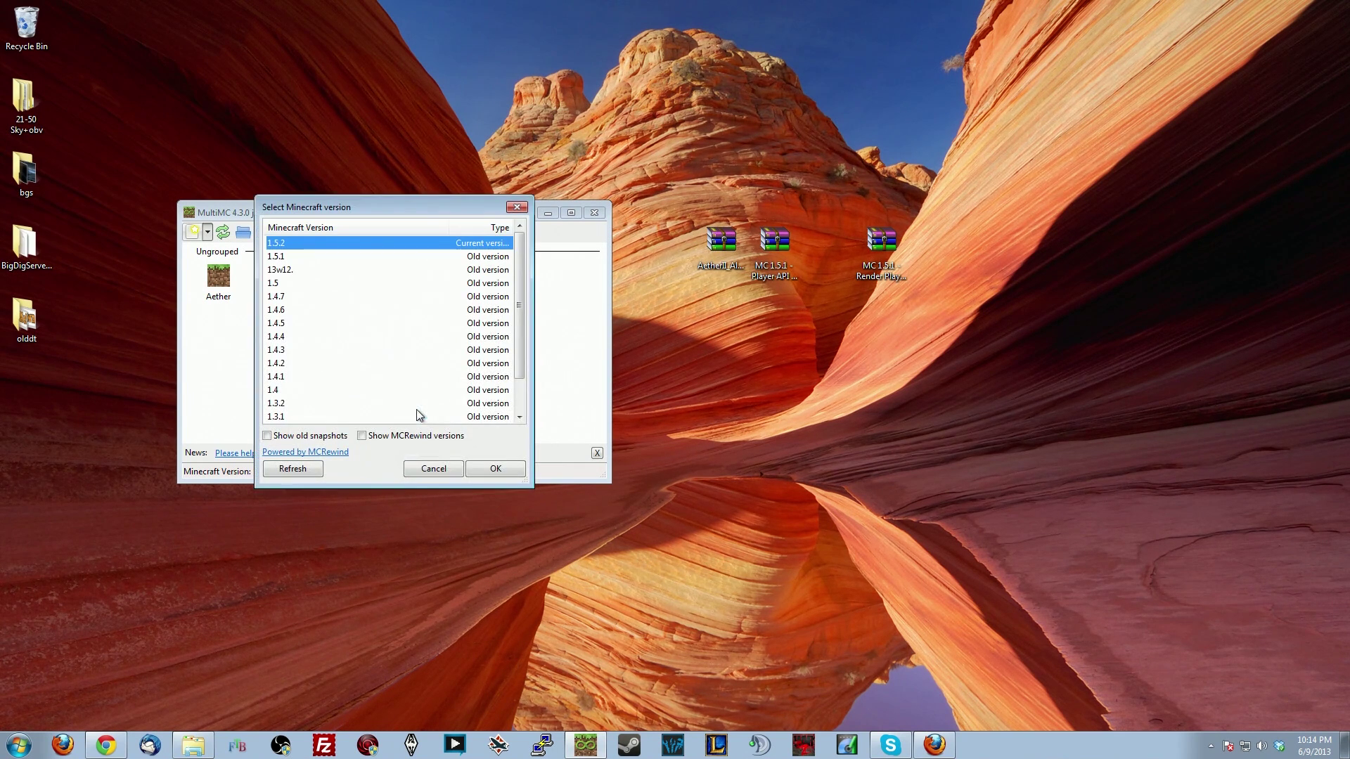
left_click(273, 258)
left_click(501, 475)
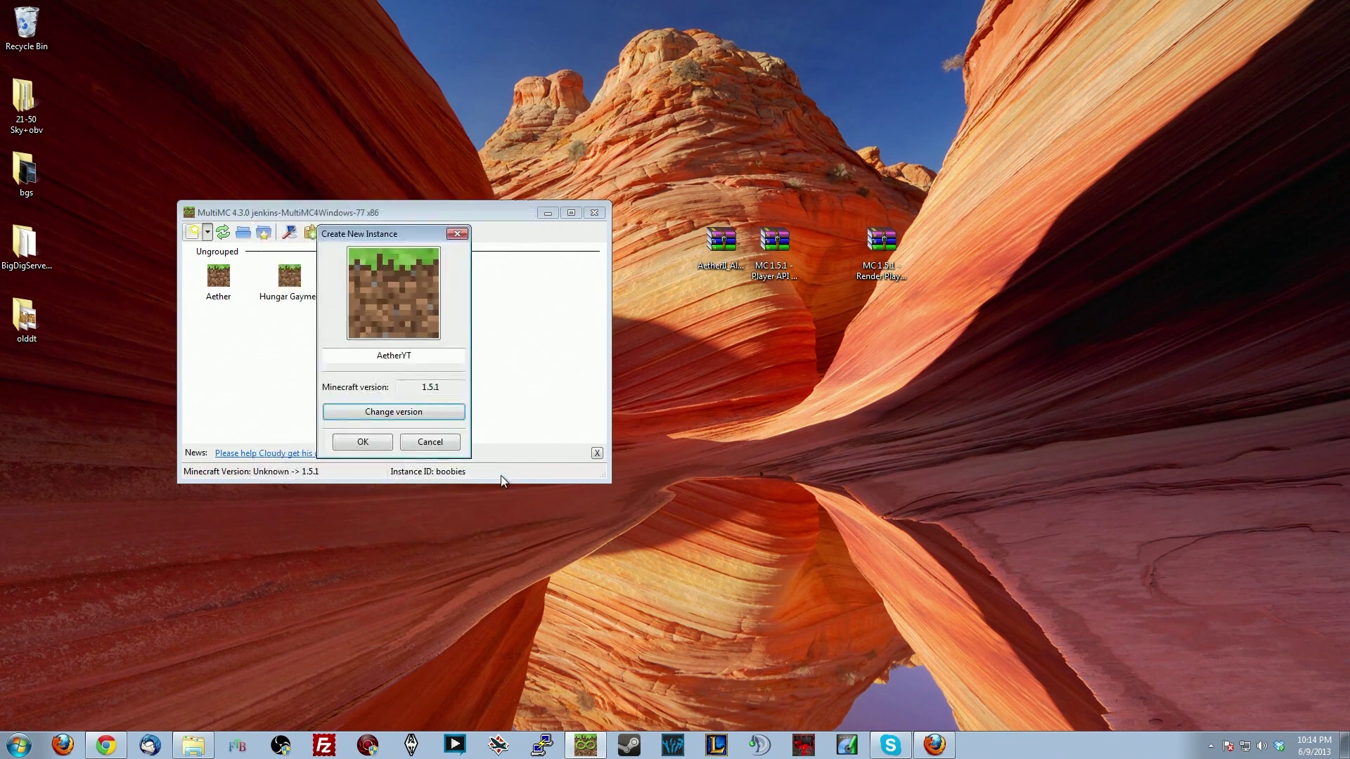
left_click(354, 441)
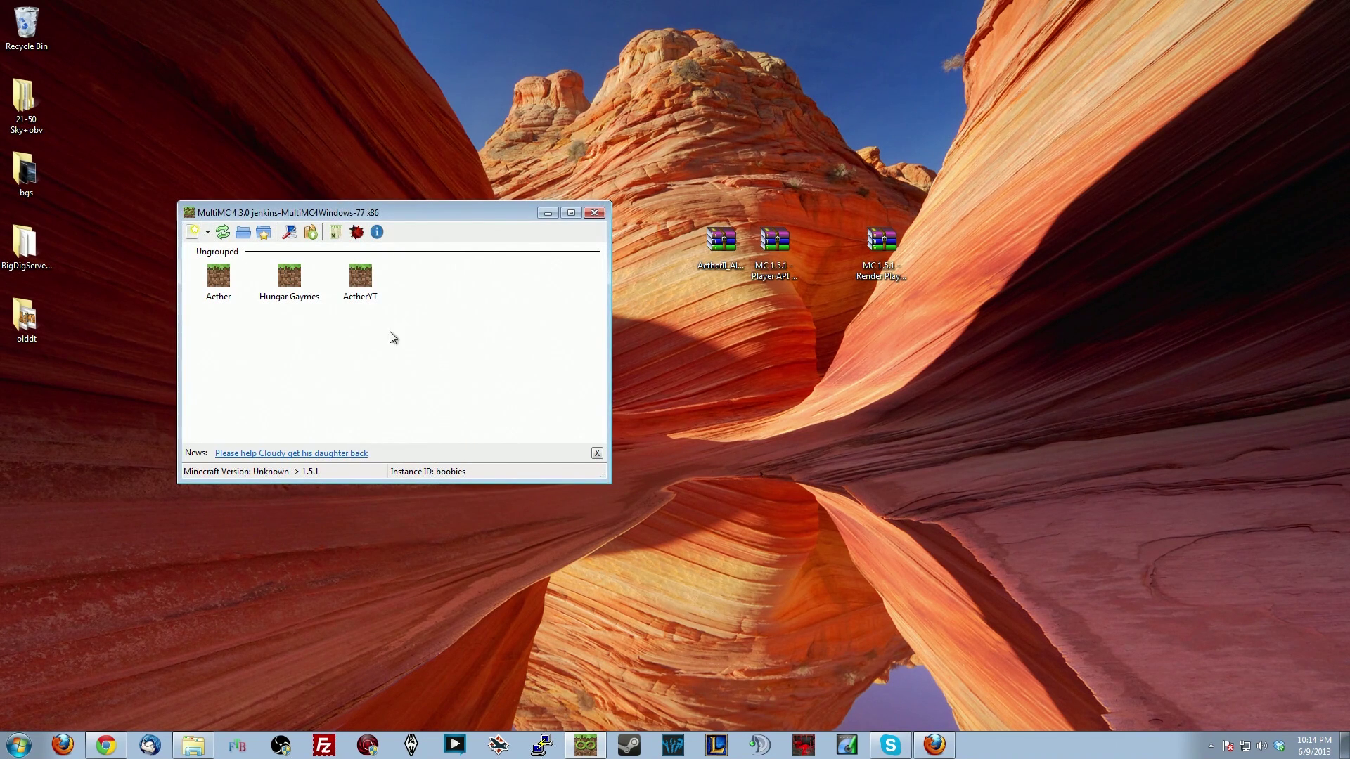
Step: Open the mod editor for the AetherYT instance and install Minecraft Forge 7.7.2.682 for Minecraft 1.5.1
right_click(360, 282)
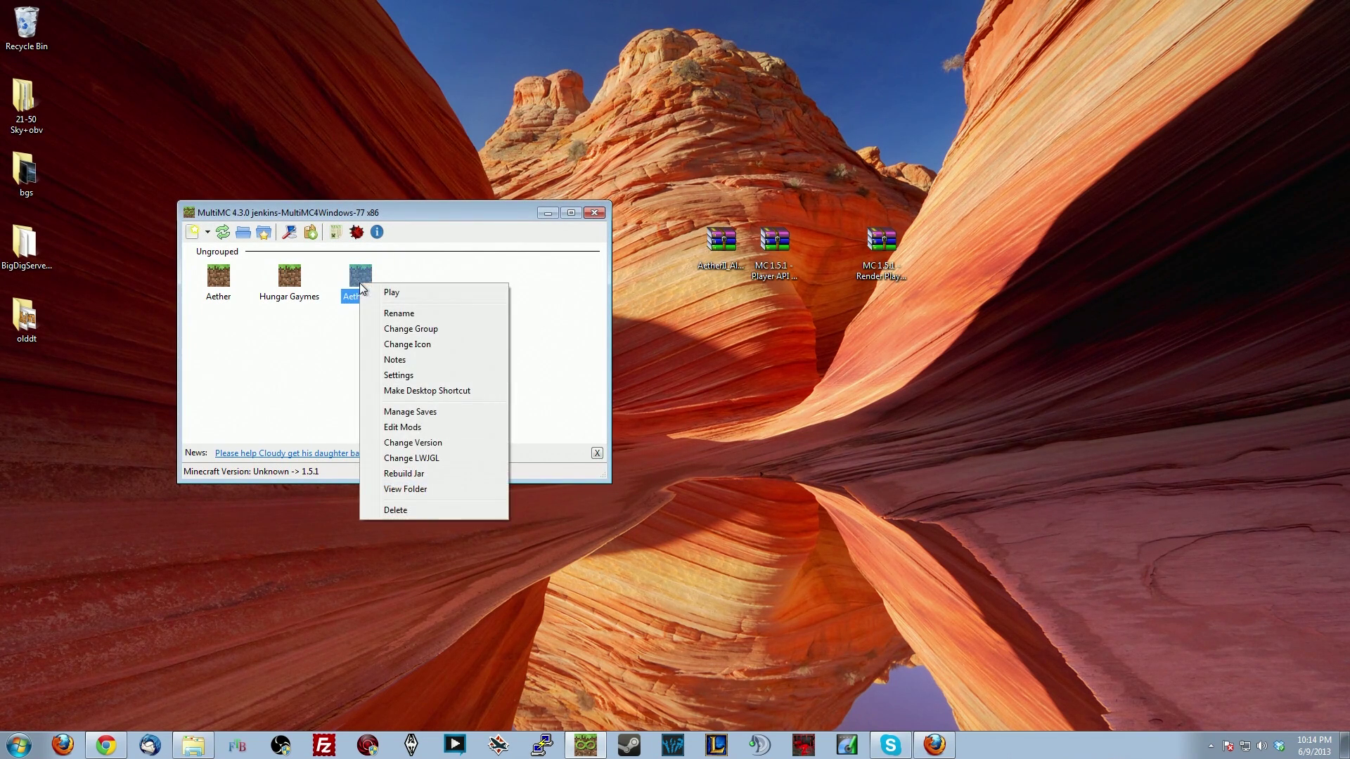
left_click(415, 430)
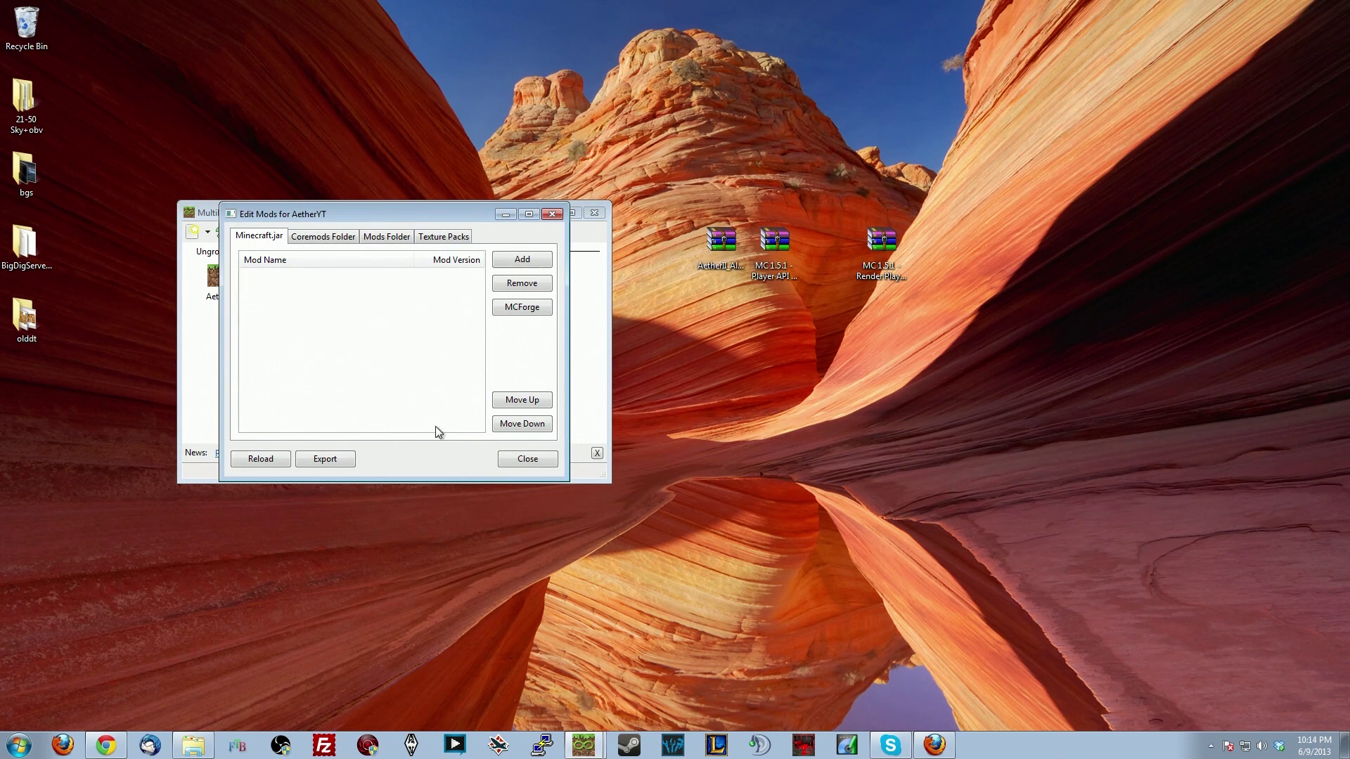
left_click(521, 307)
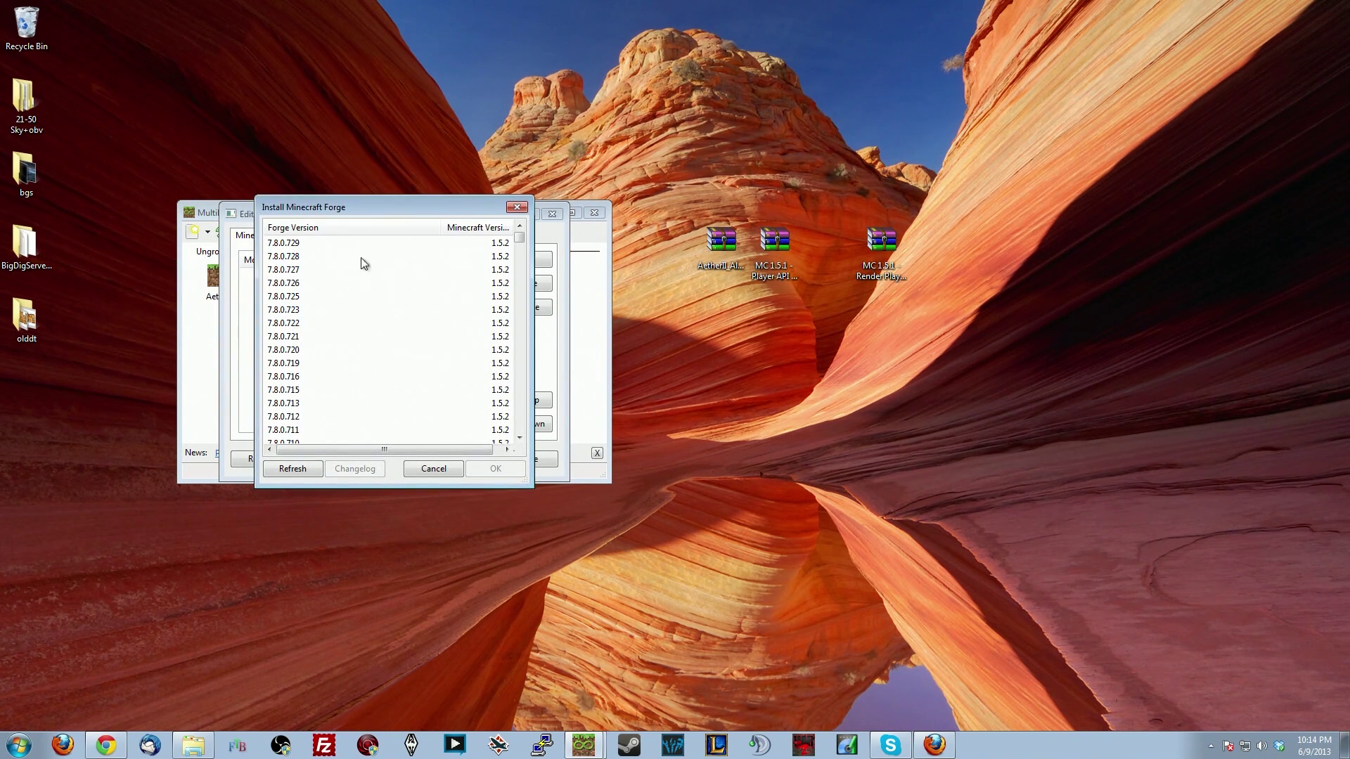
left_click(316, 284)
scroll(317, 281, "down", 8)
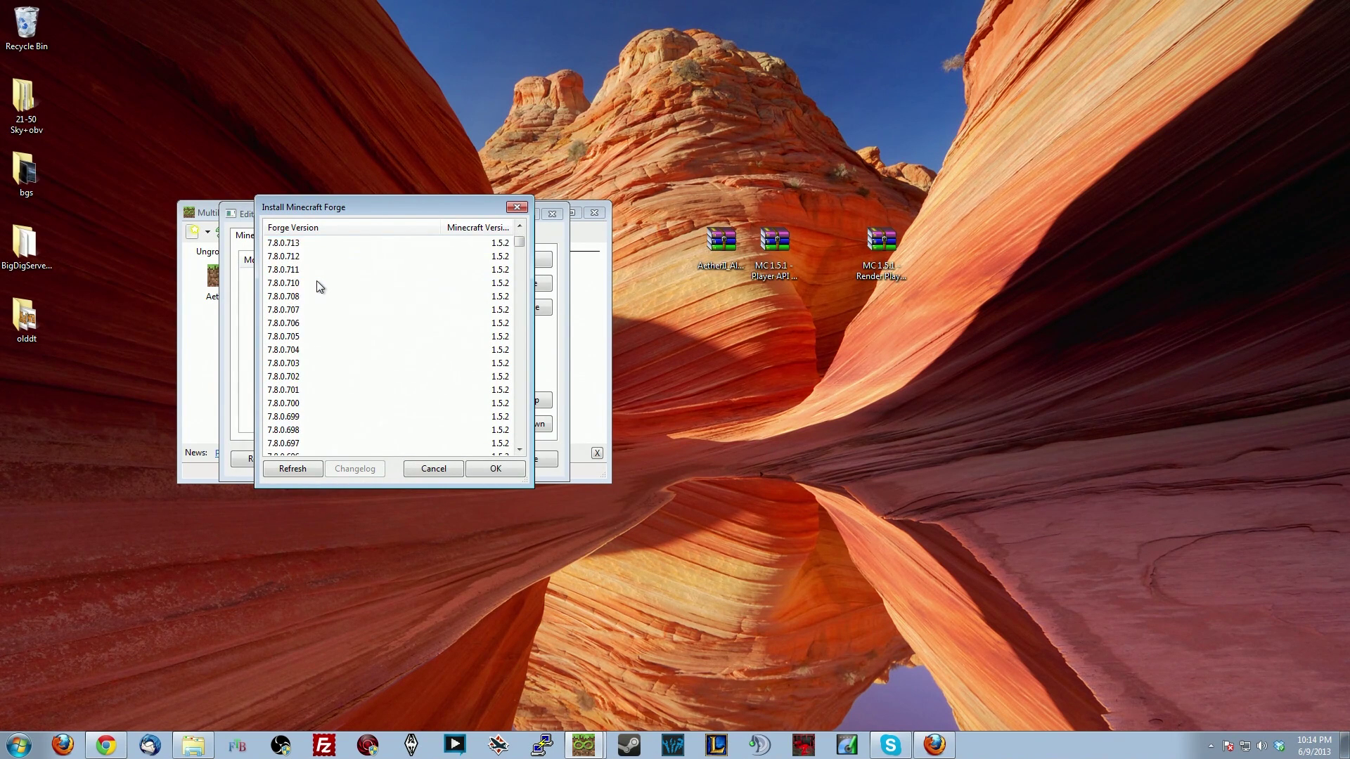
scroll(318, 285, "down", 6)
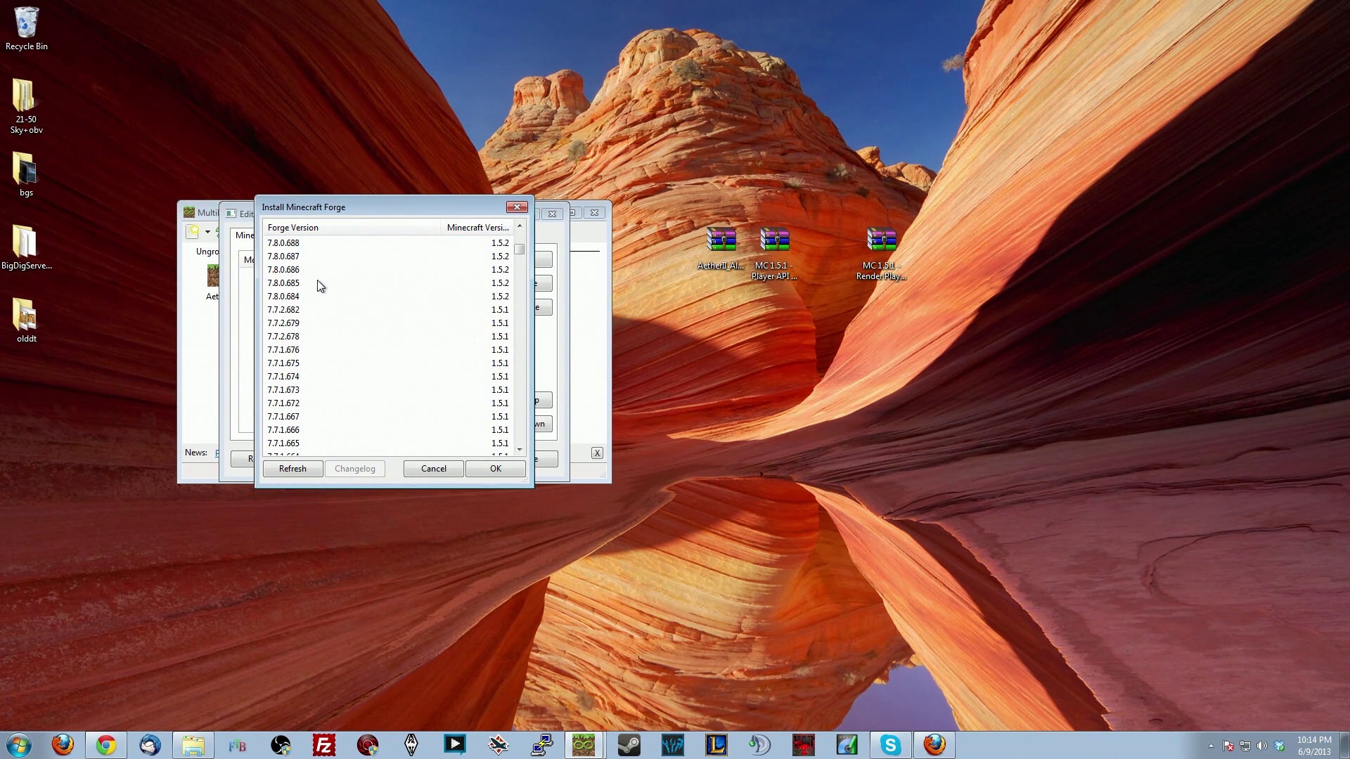
left_click(293, 314)
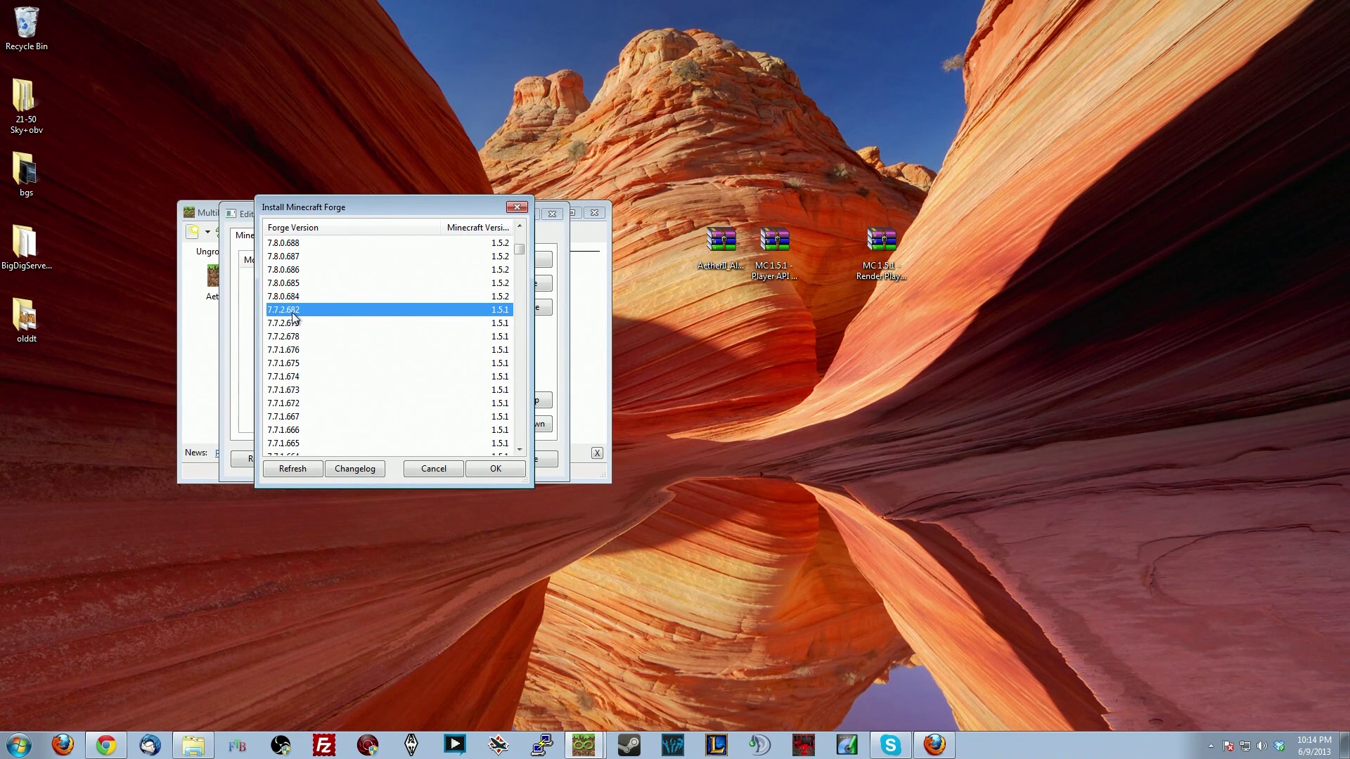
left_click(504, 470)
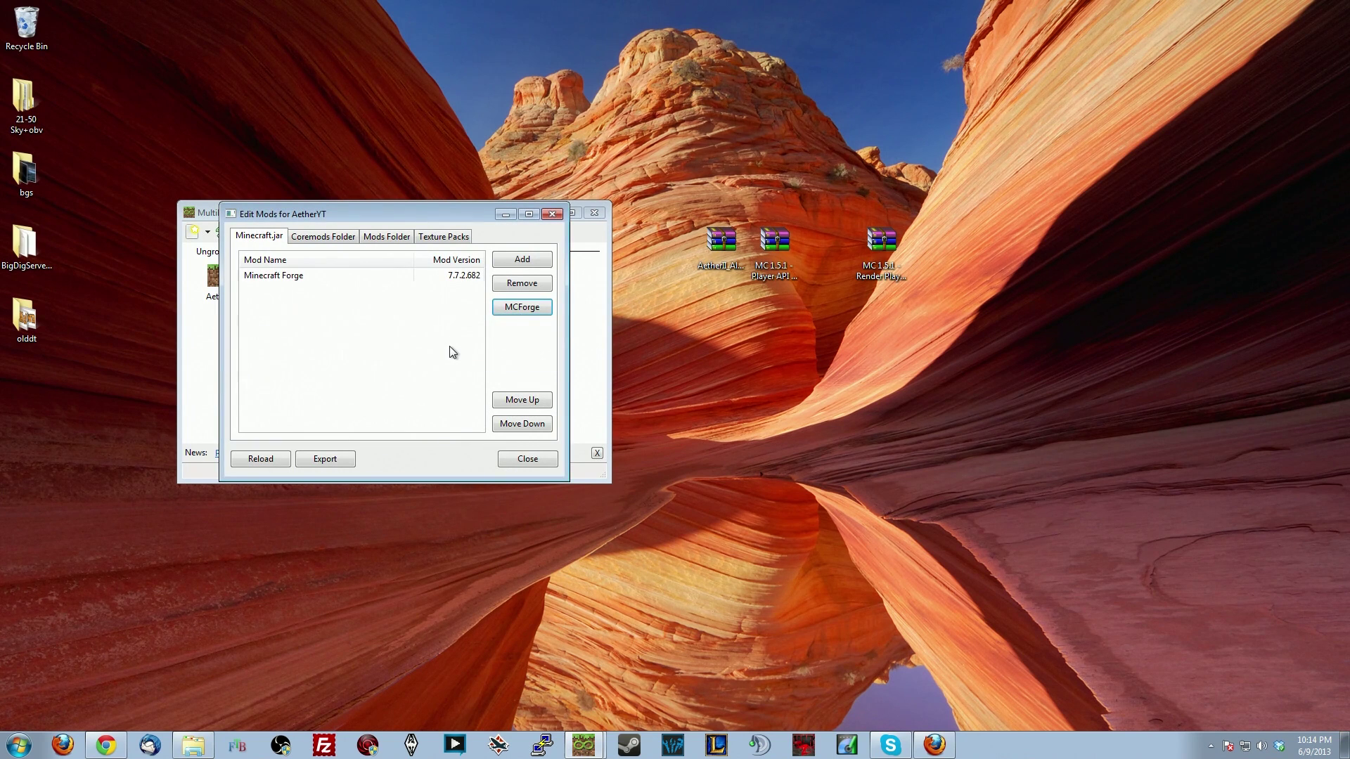
Step: Add the desktop archives MC 1.5.1 - Player API universal 1.5 and MC 1.5.1 - Render Player API 1.0 to the instance's Minecraft.jar mods
left_click(514, 262)
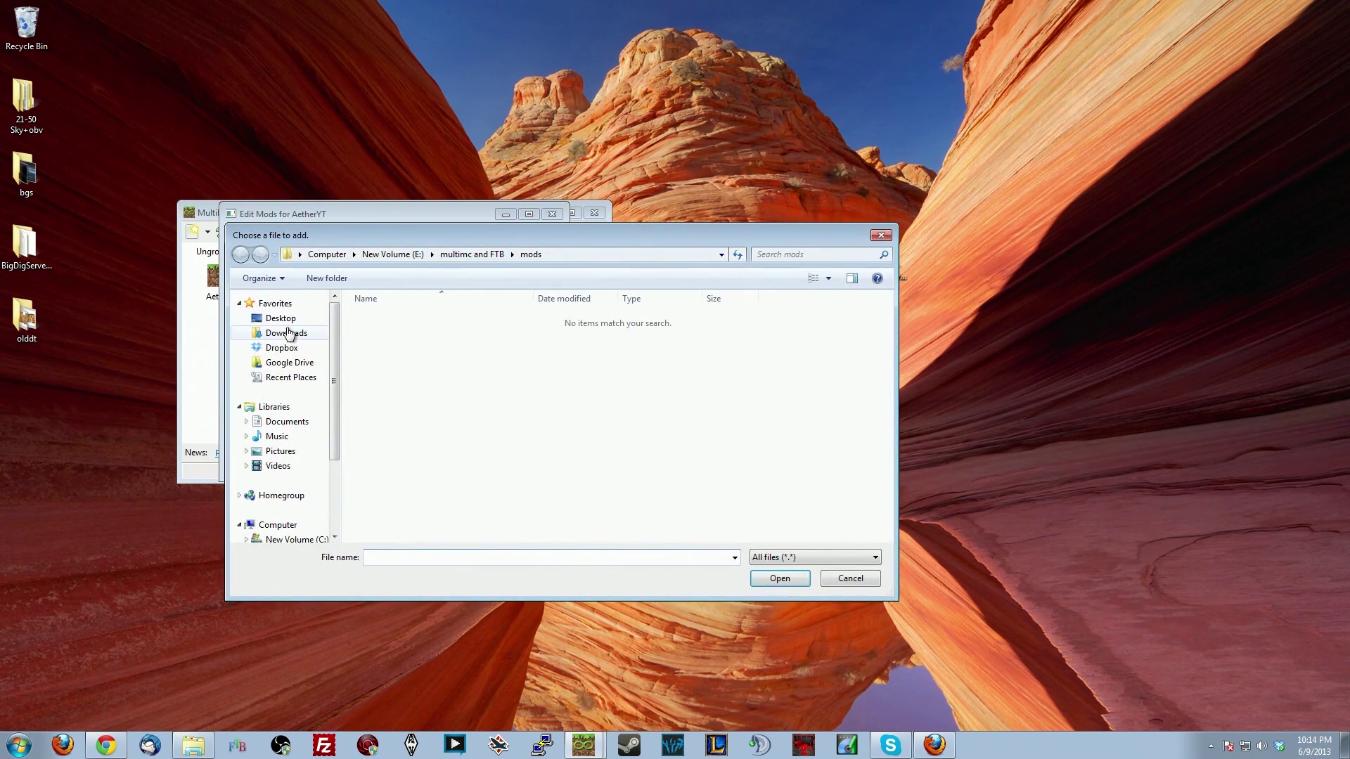
left_click(280, 320)
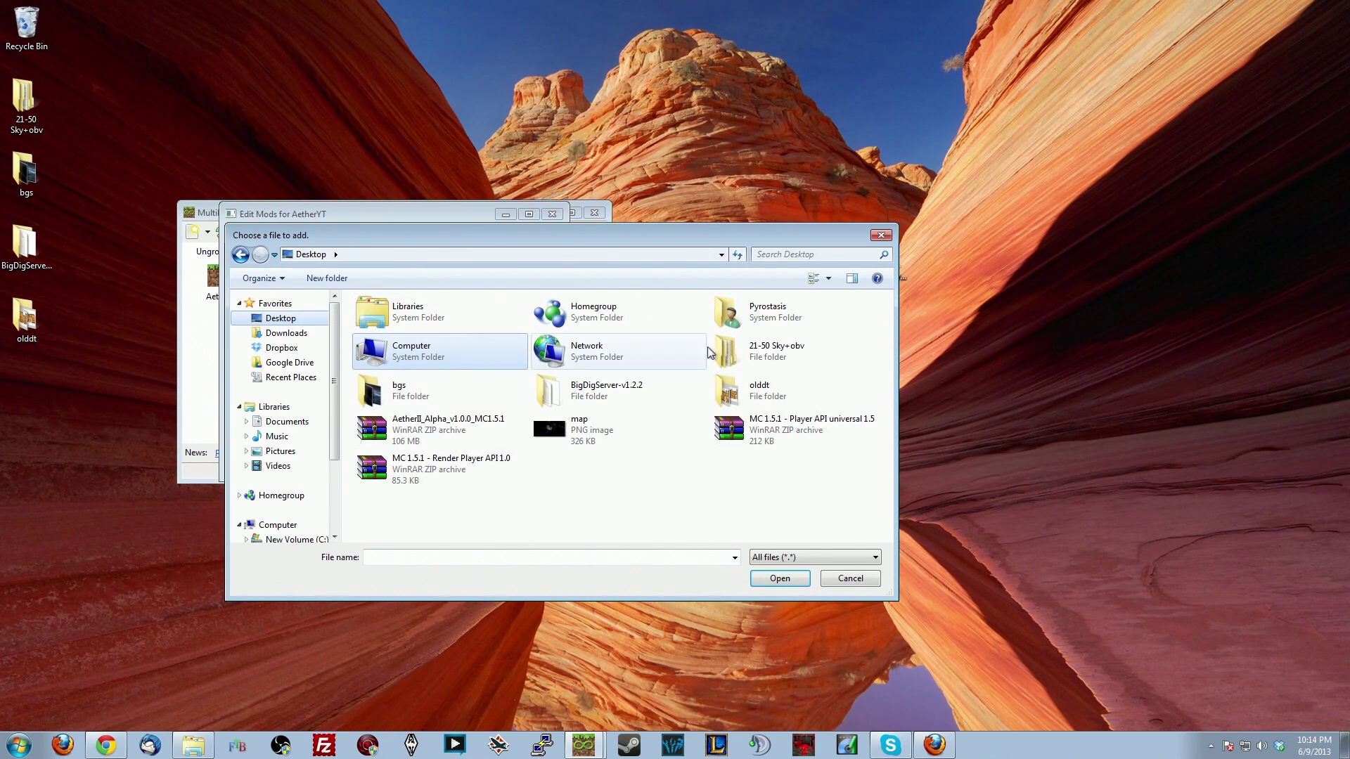
left_click(741, 429)
left_click(414, 470, "ctrl")
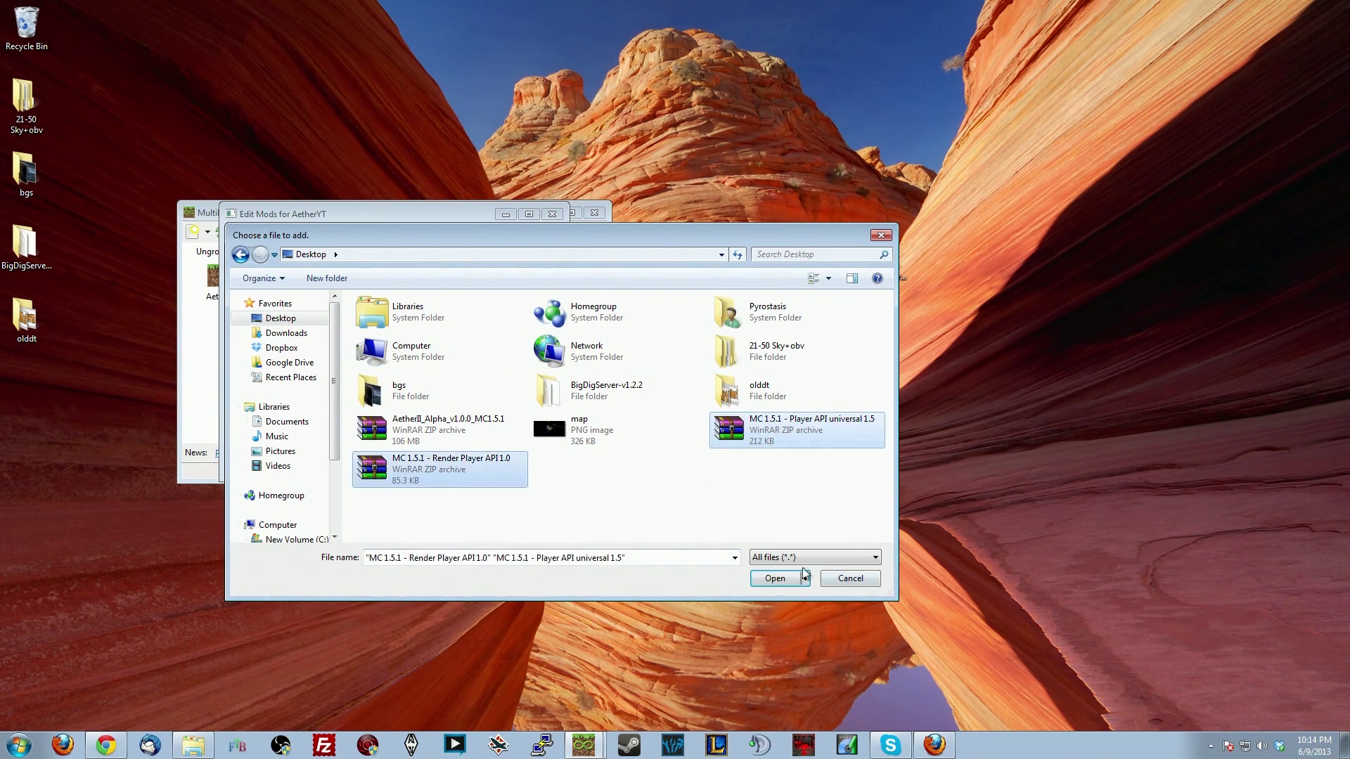
left_click(774, 578)
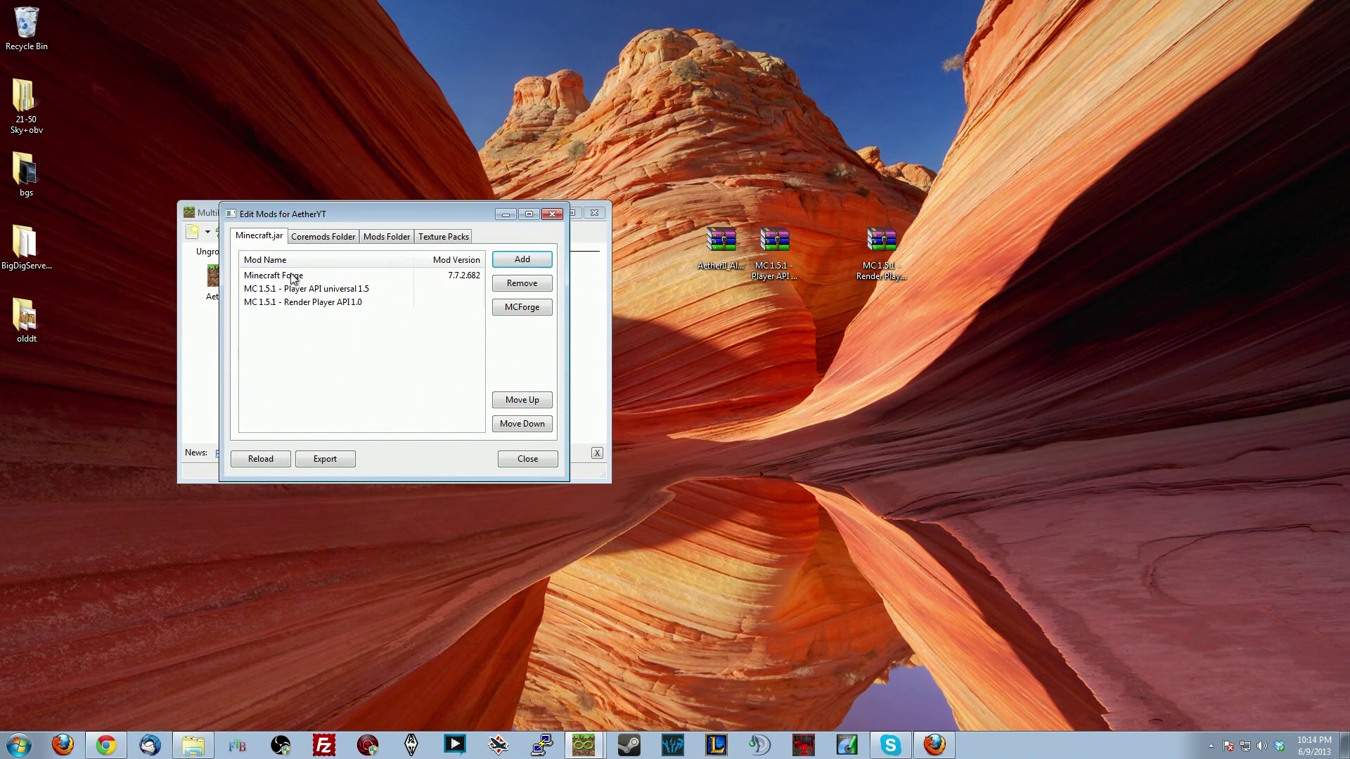
left_click(309, 292)
left_click(318, 307)
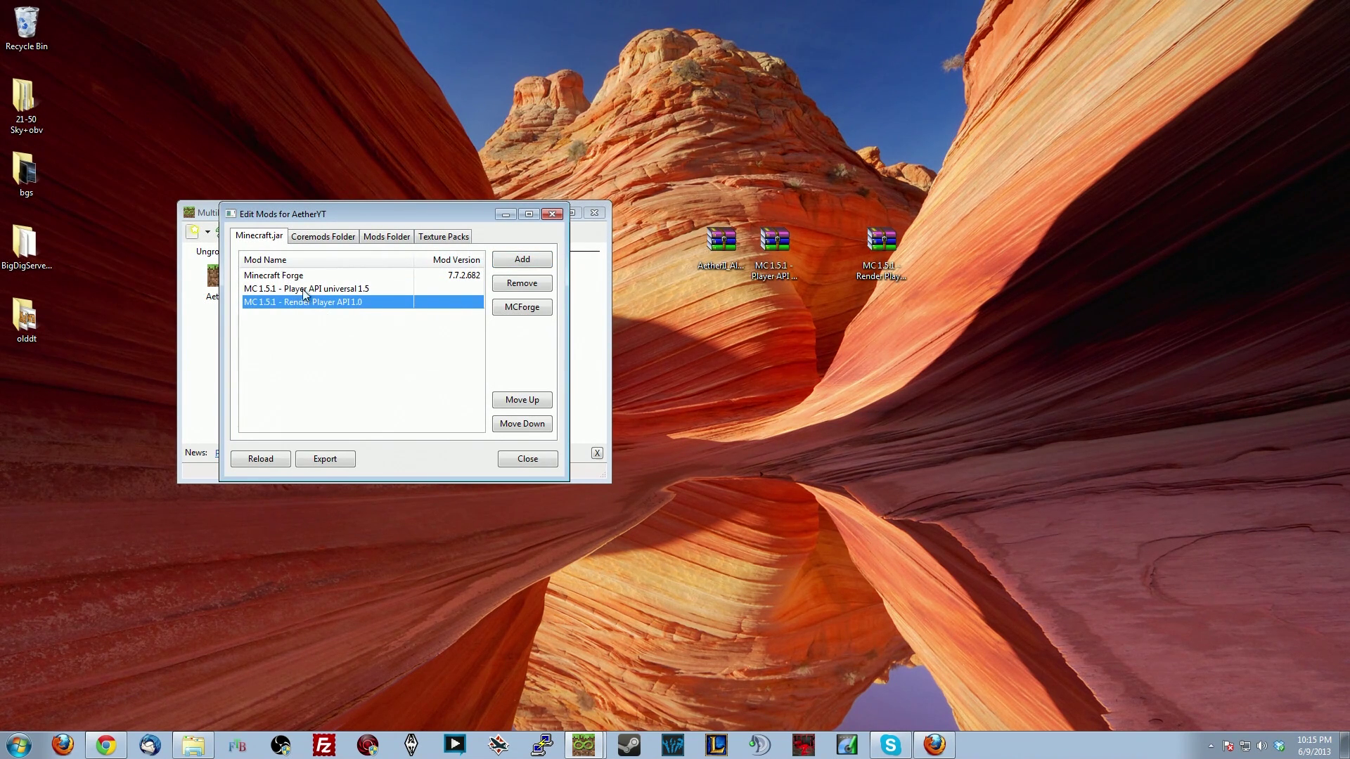
Step: Add the desktop archive AetherII_Alpha_v1.0.0_MC1.5.1 to the instance's mods folder, check the mod lists and close the mod editor
left_click(400, 238)
left_click(527, 261)
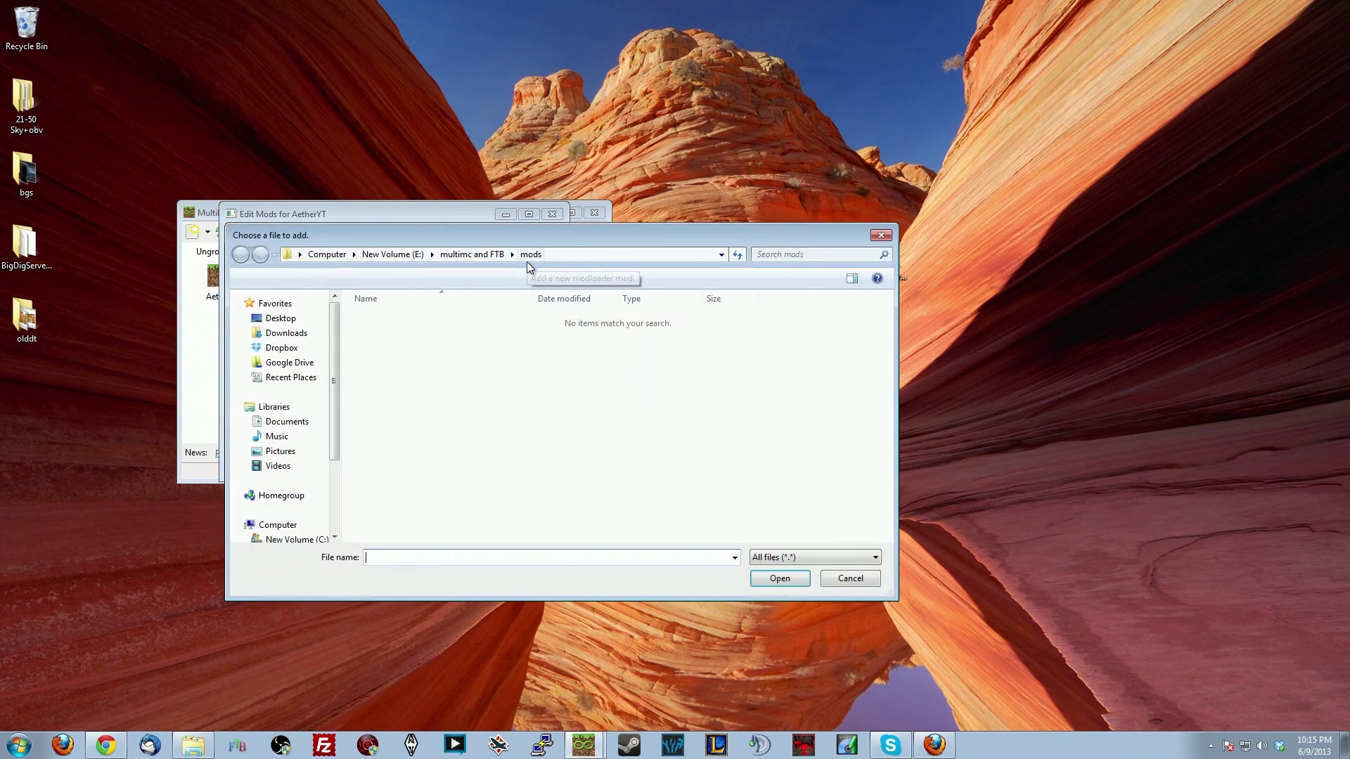
left_click(281, 318)
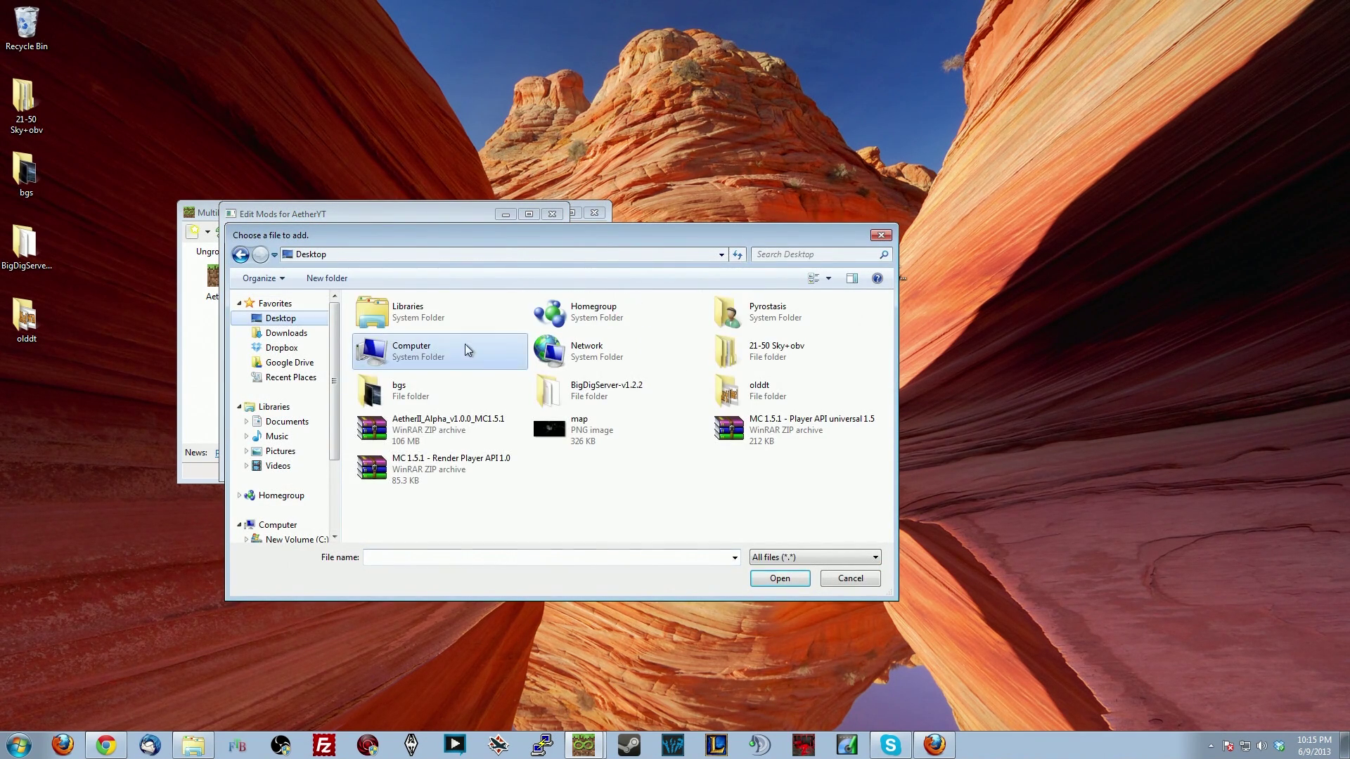
left_click(422, 426)
left_click(780, 578)
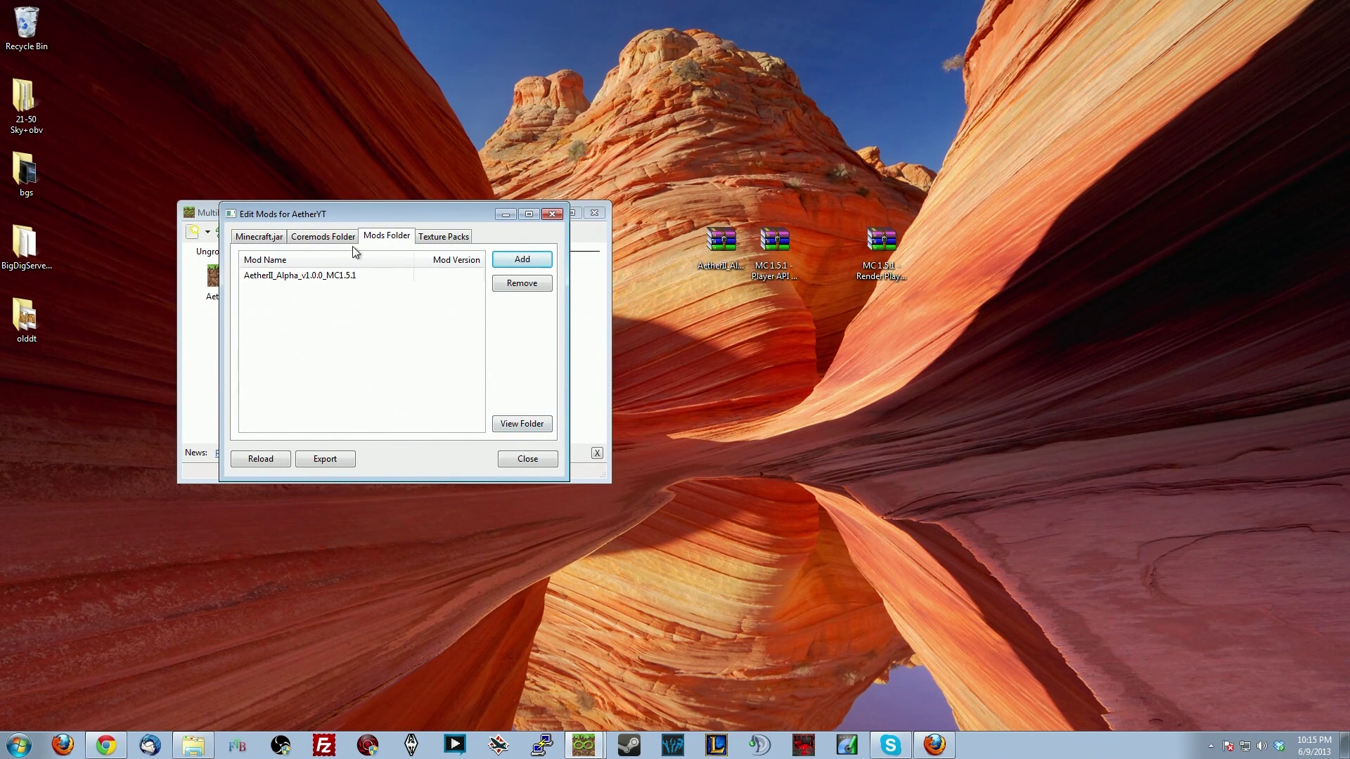
left_click(259, 237)
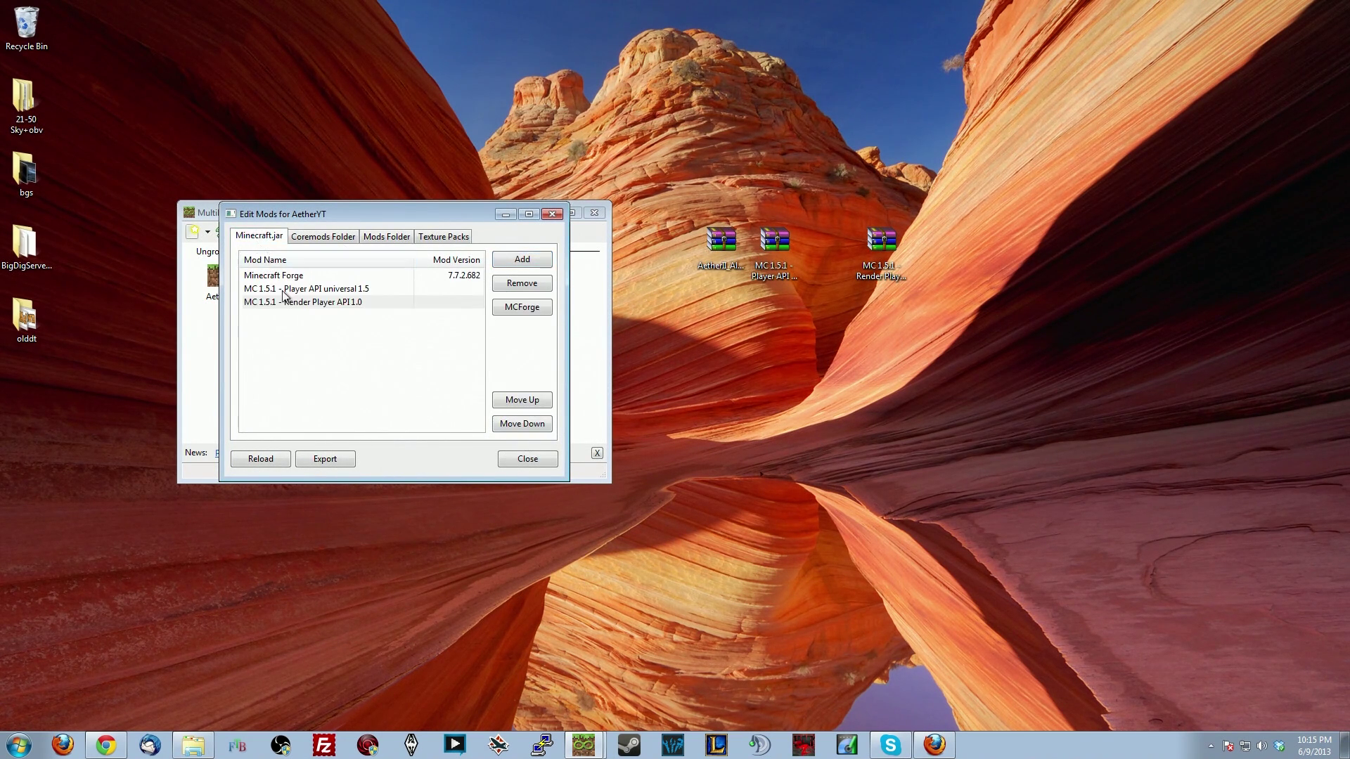
left_click(387, 239)
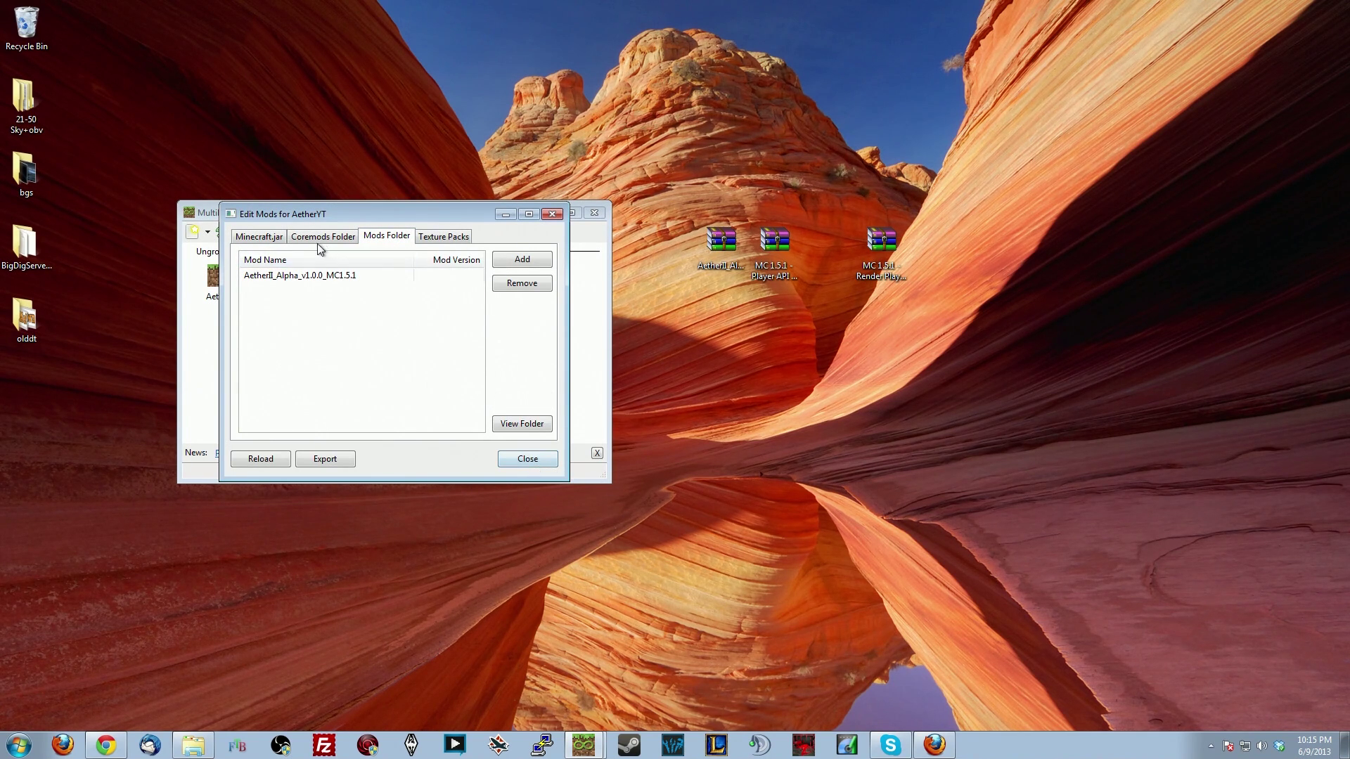
left_click(528, 458)
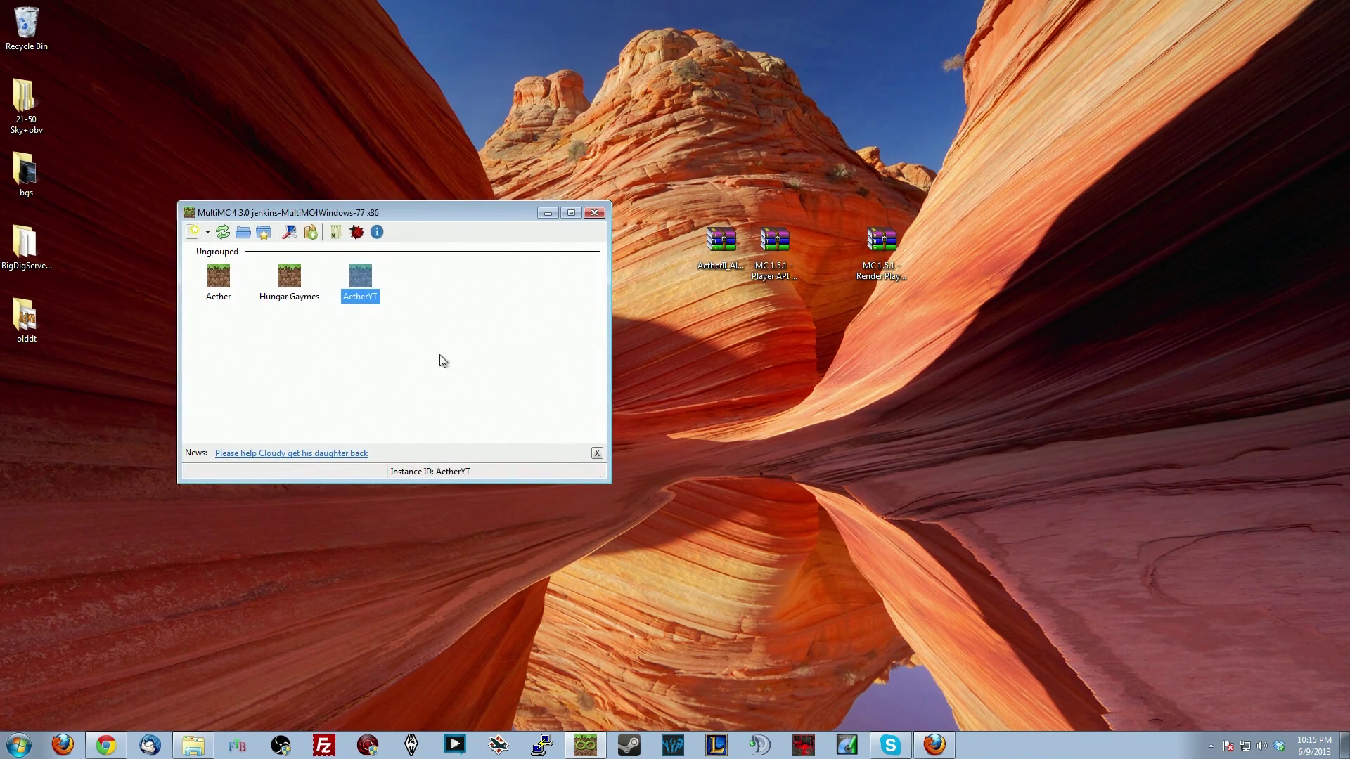
Step: Launch the AetherYT instance and start the game with the Aether II main menu
double_click(366, 294)
left_click(424, 383)
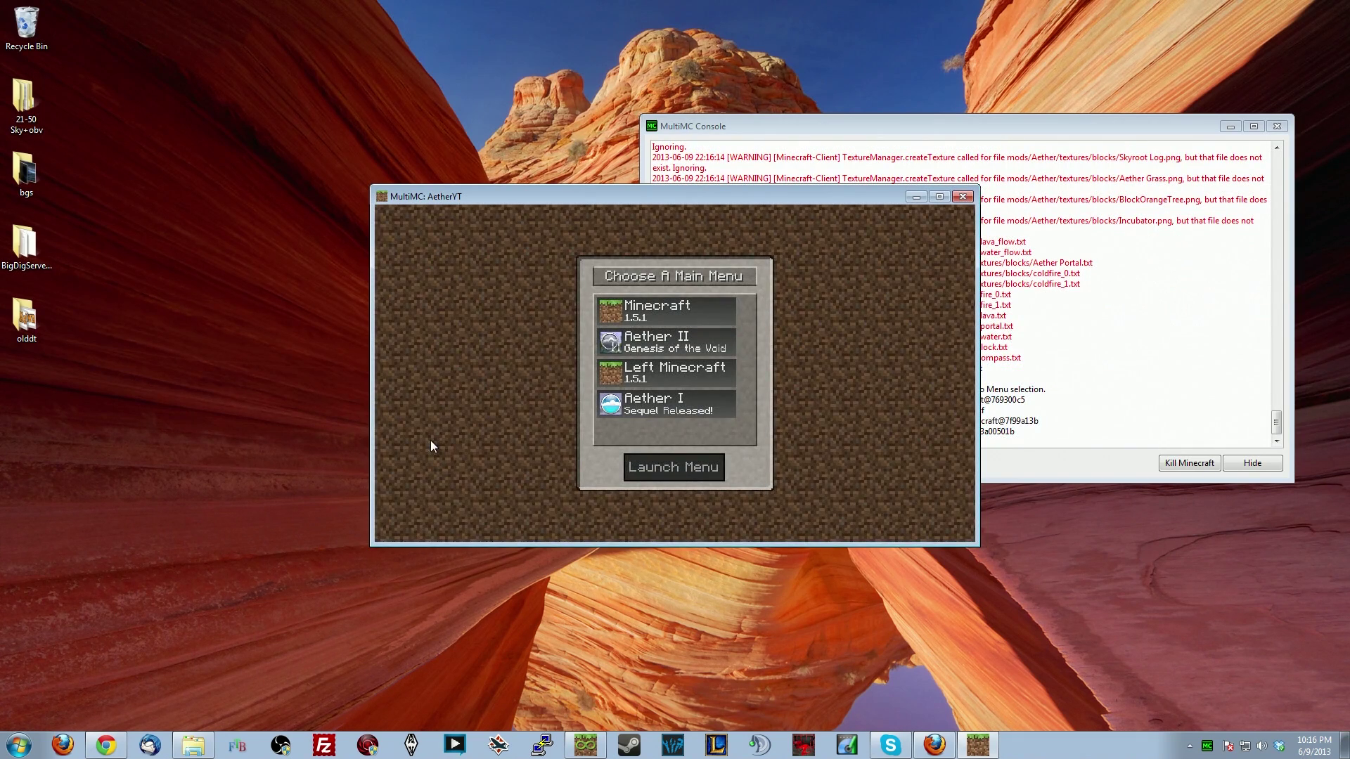
left_click(668, 348)
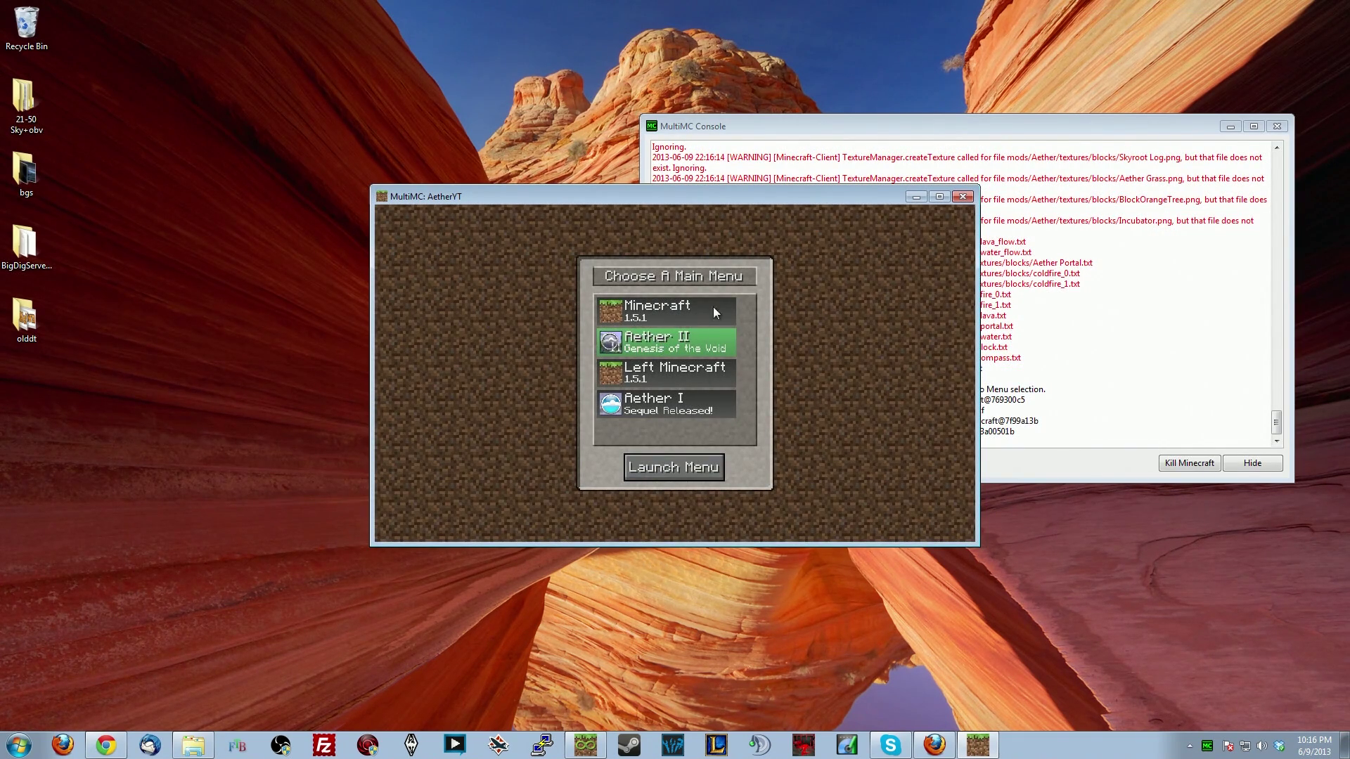
left_click(661, 470)
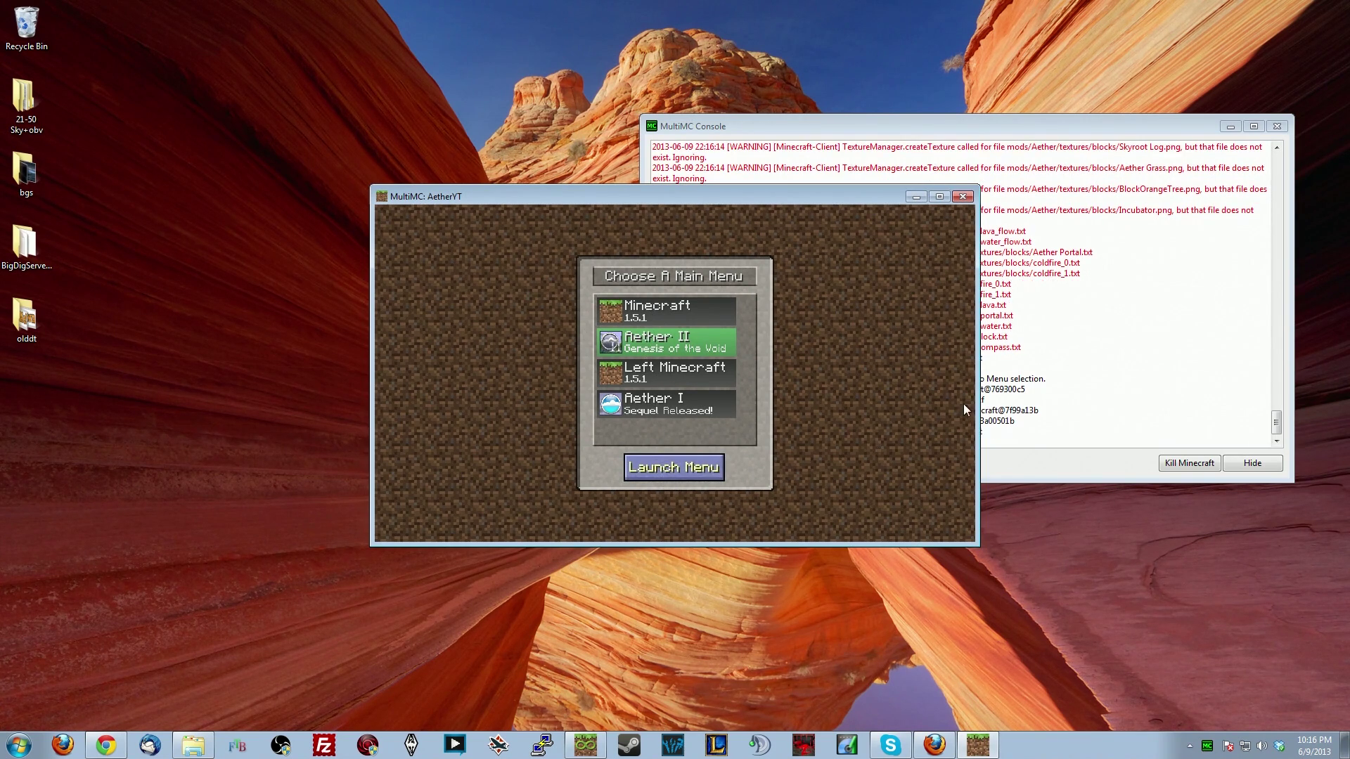
Step: Turn off the Aether II main menu music and maximize the game window
left_click(963, 218)
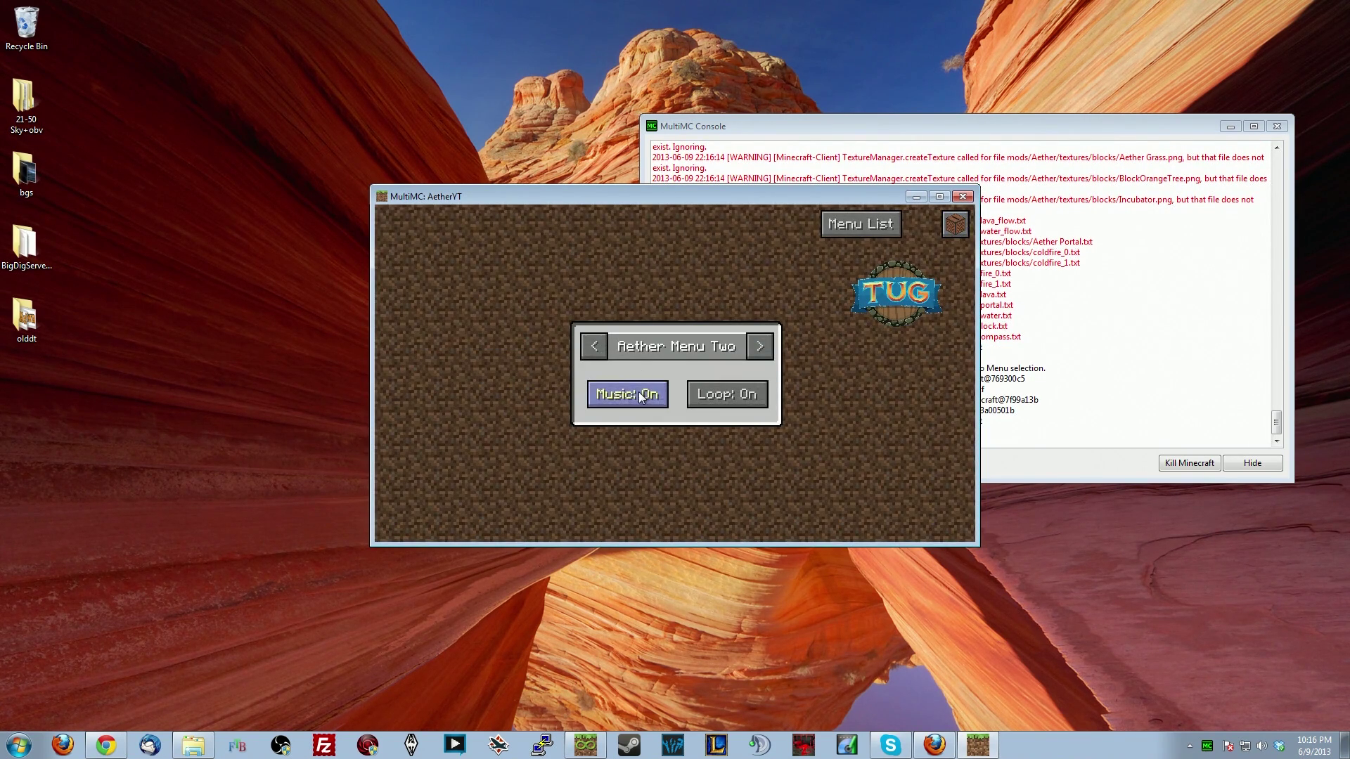
left_click(639, 393)
left_click(955, 225)
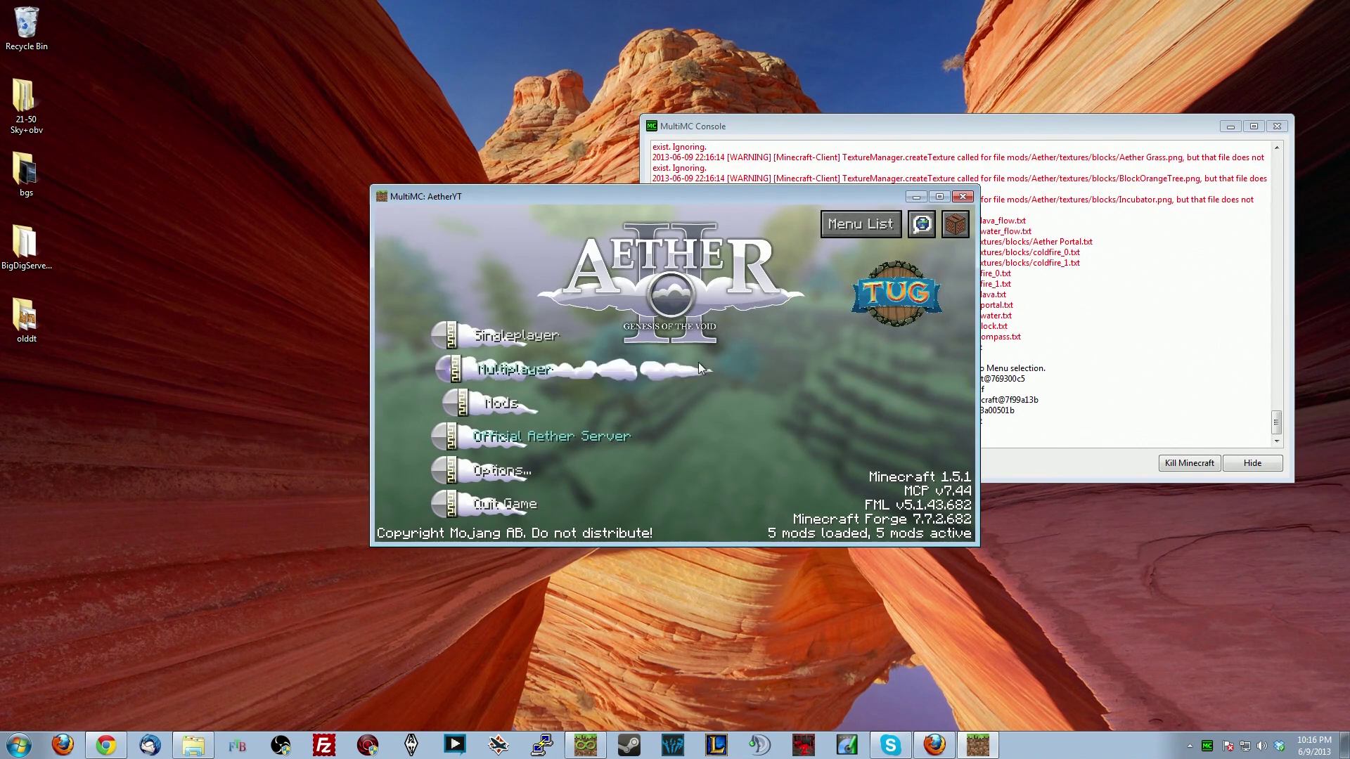
left_click(939, 196)
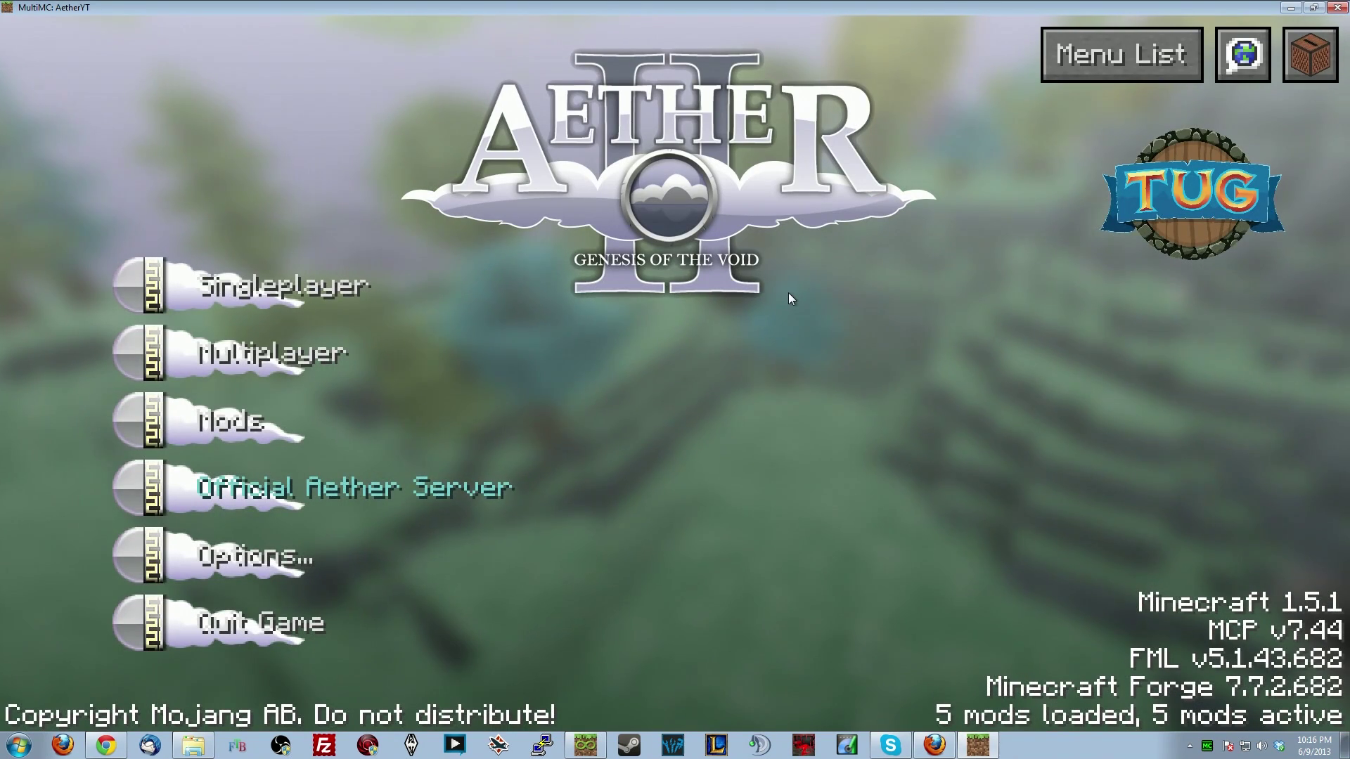